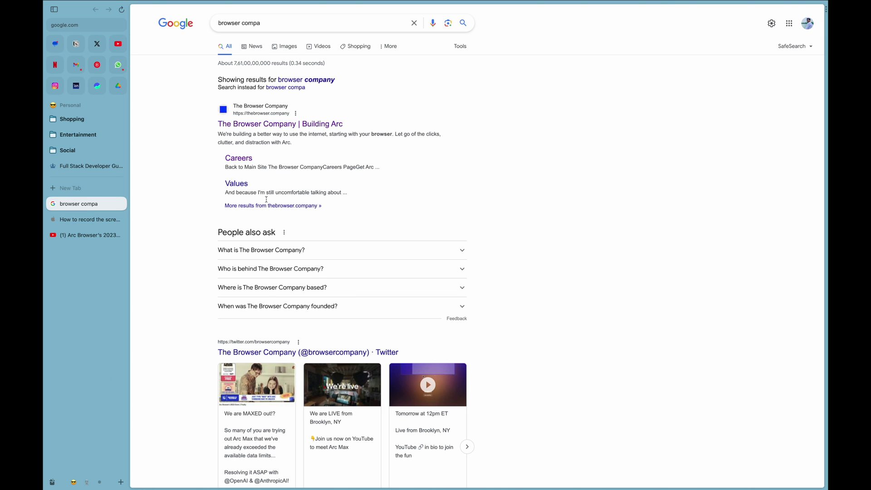
Archive the 'How to record the screen' tab from the sidebar
scroll(370, 206, "down", 1)
scroll(370, 205, "up", 1)
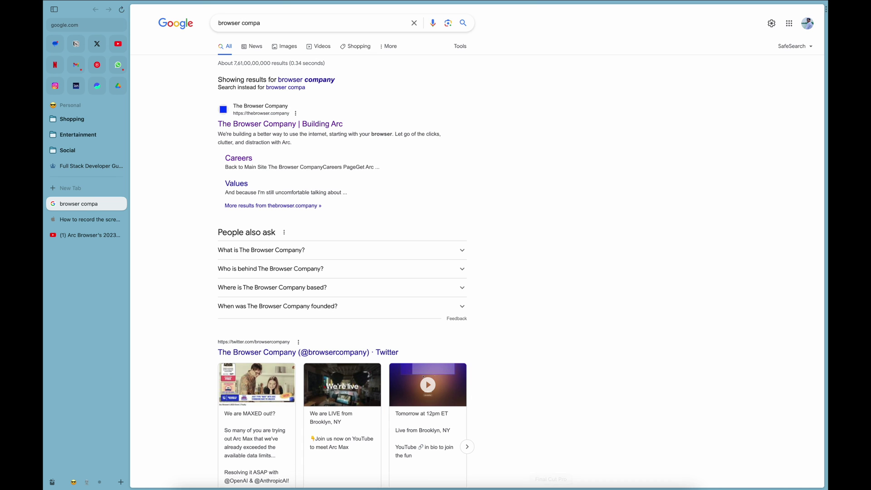
left_click(120, 221)
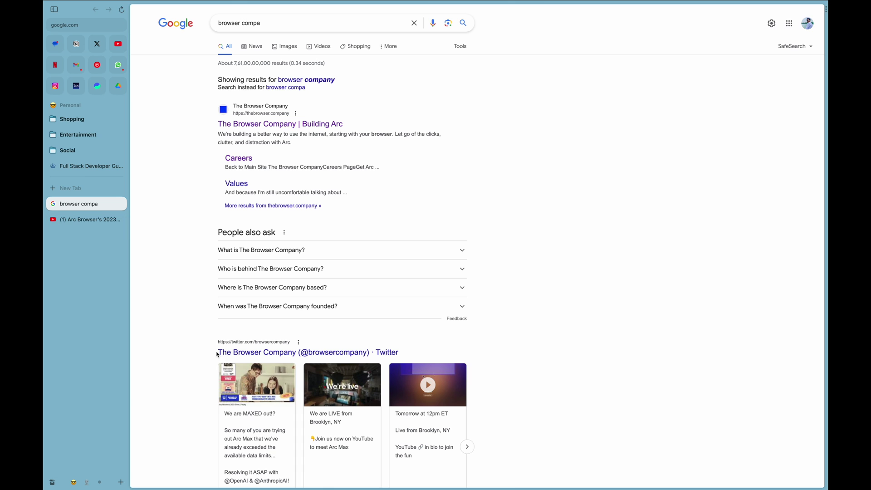
mouse_move(448, 488)
Replace the Google query with the 'recipe of shahi paneer' suggestion and scroll the results
left_click(313, 23)
key("super+a")
type("r")
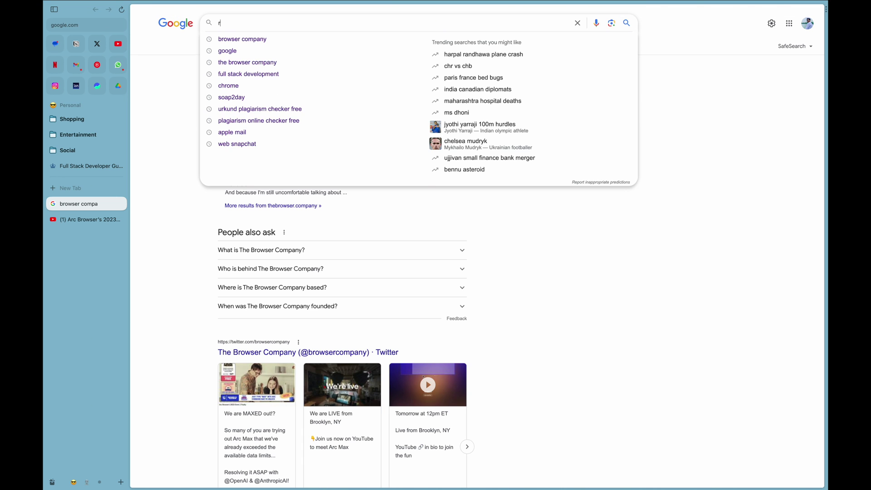
type("ecipe of")
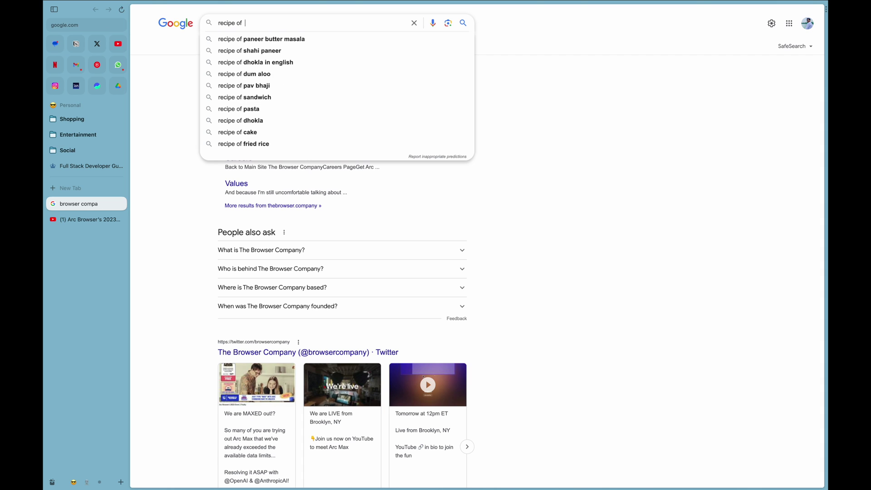
key("Down")
key("Down")
key("Return")
scroll(608, 276, "down", 2)
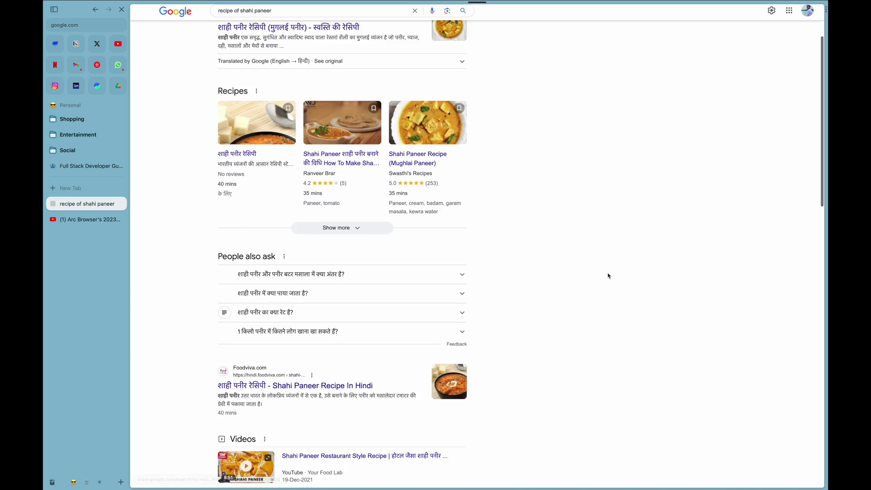
scroll(608, 275, "down", 7)
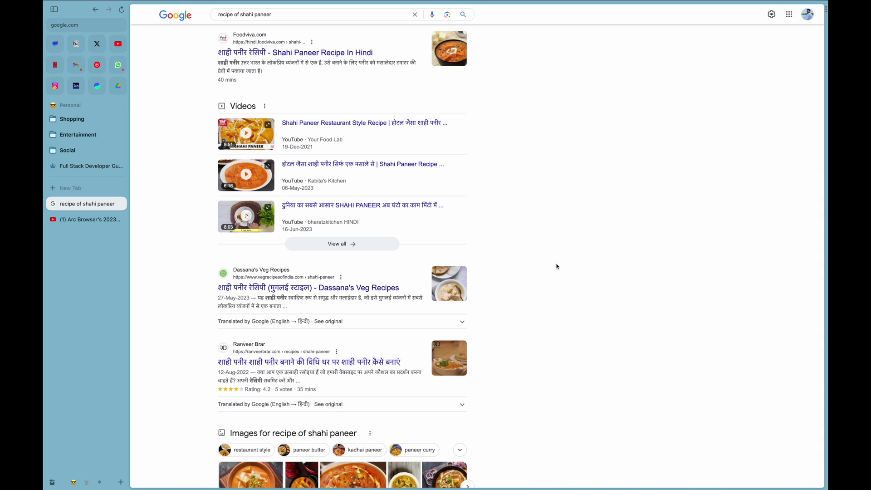
Open Dassana's Veg Recipes Shahi Paneer page and browse it
left_click(255, 286)
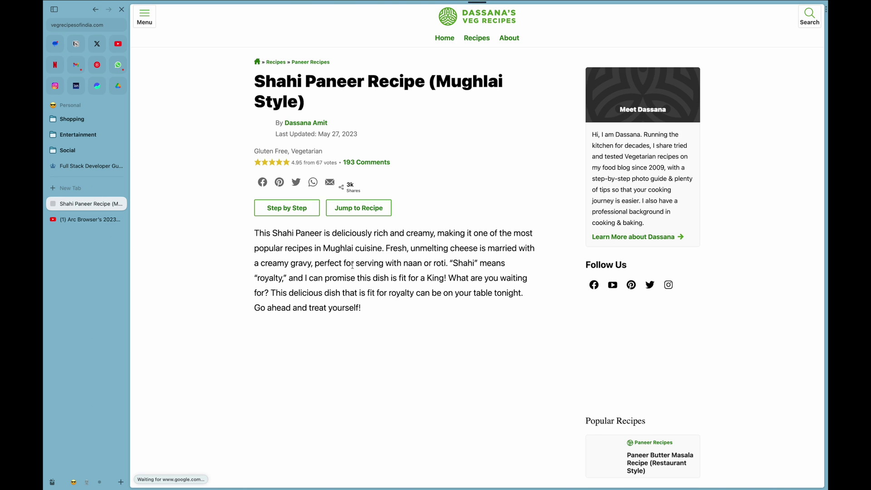
scroll(421, 287, "down", 10)
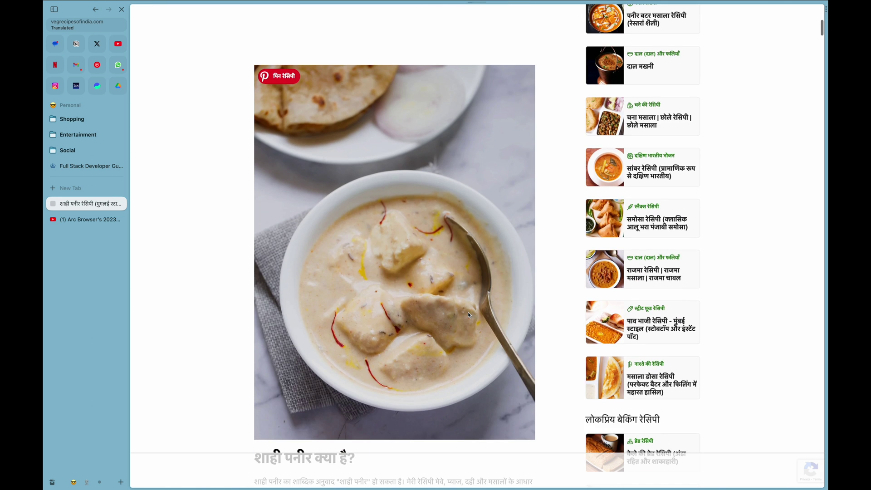
scroll(467, 311, "left", 5)
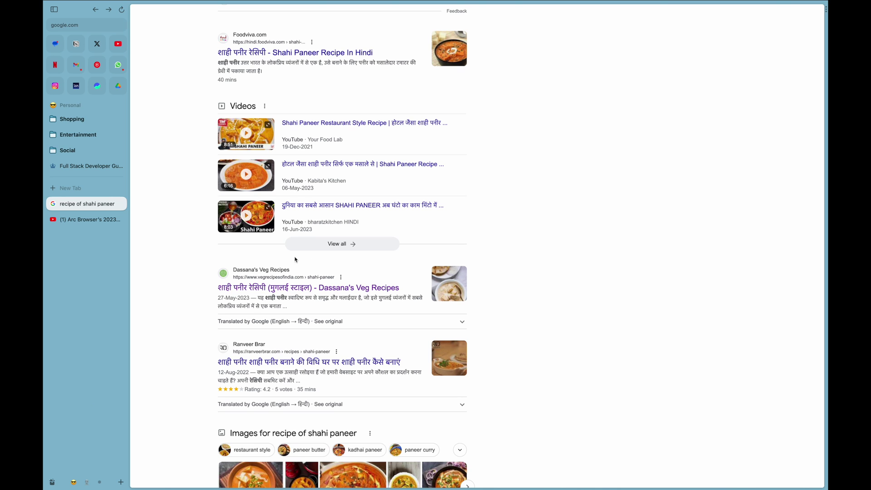
mouse_move(255, 290)
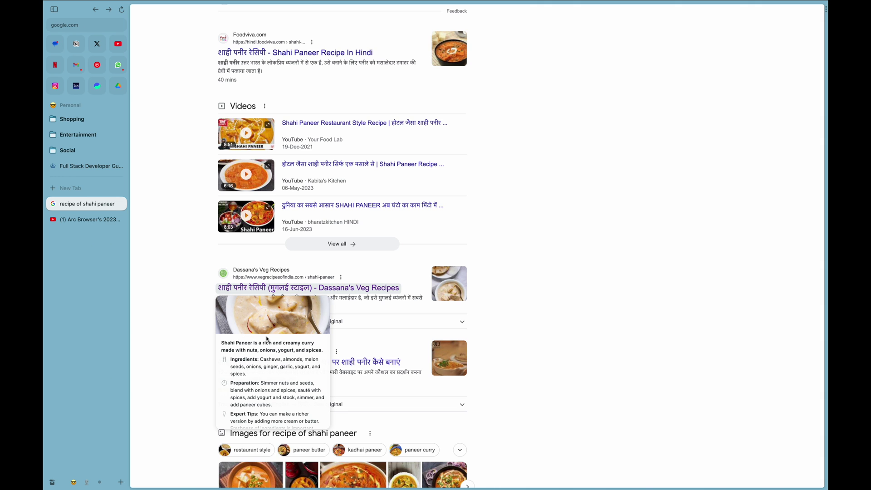
scroll(573, 324, "down", 4)
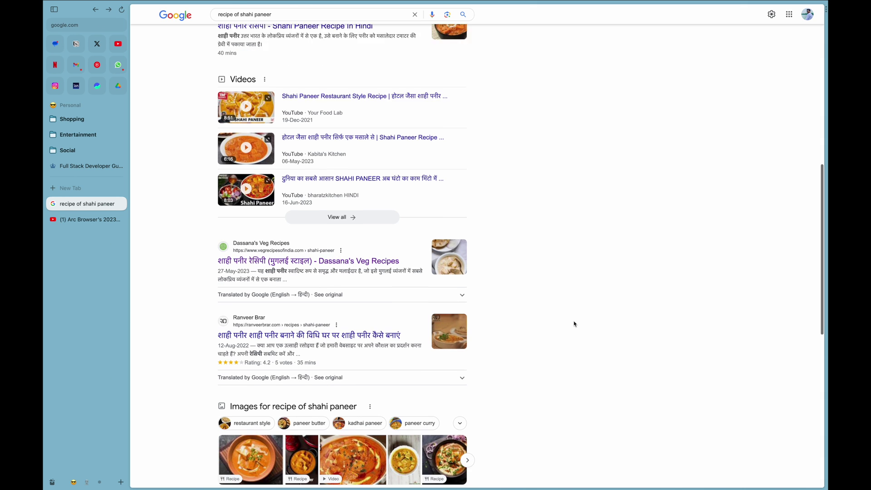
mouse_move(344, 394)
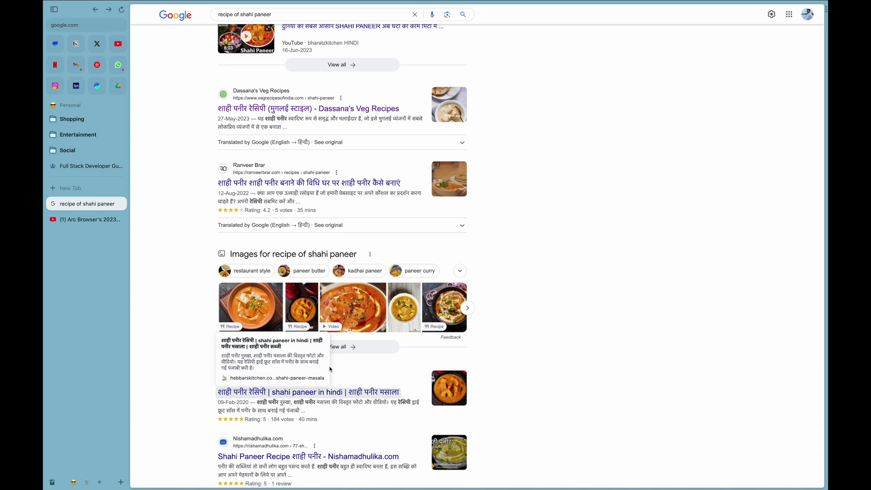
scroll(523, 363, "down", 5)
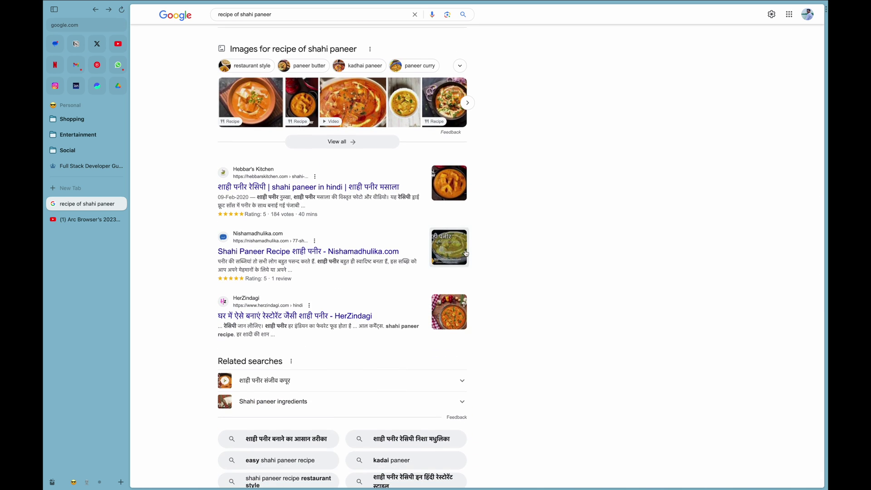
left_click(347, 252)
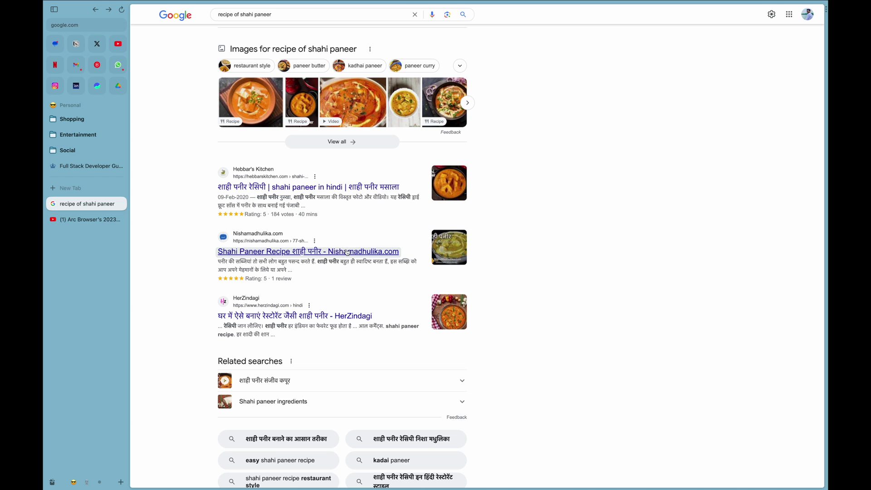
mouse_move(348, 252)
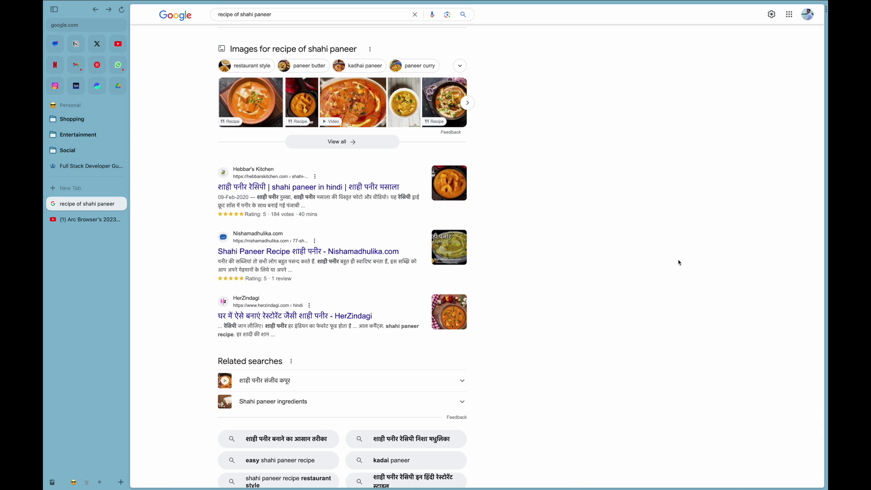
scroll(678, 262, "up", 20)
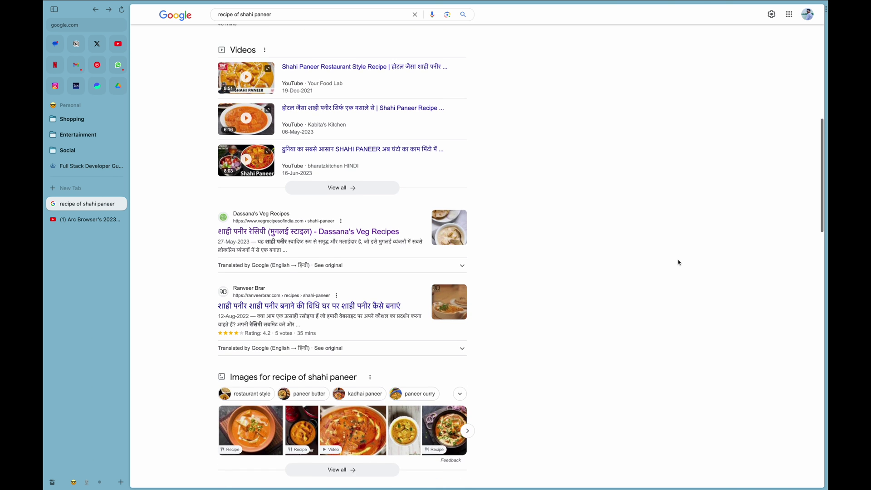
scroll(677, 260, "up", 3)
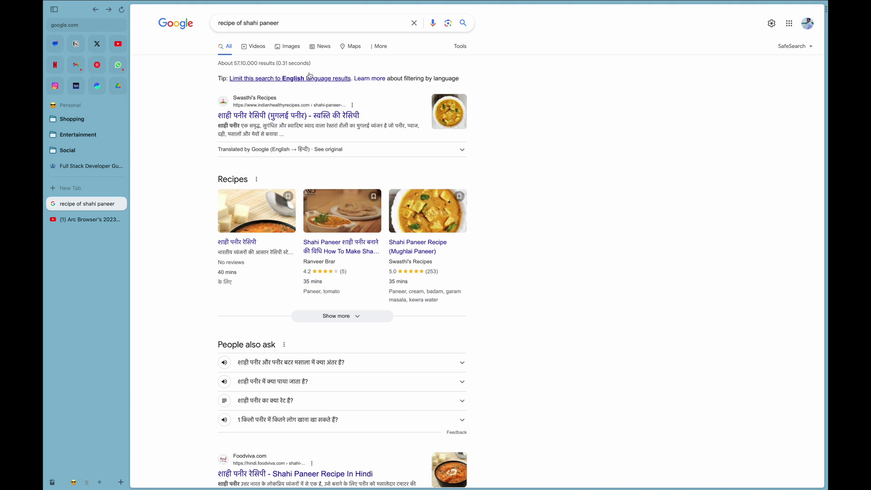
Search Google for 'how to become a full stack developer' and scroll through the Simplilearn and KnowledgeHut results
left_click(302, 26)
key("super+a")
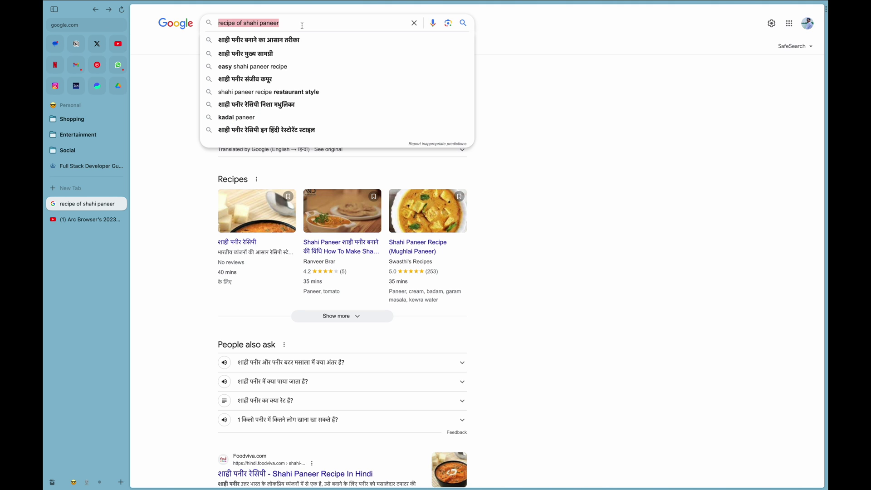
type("how to ")
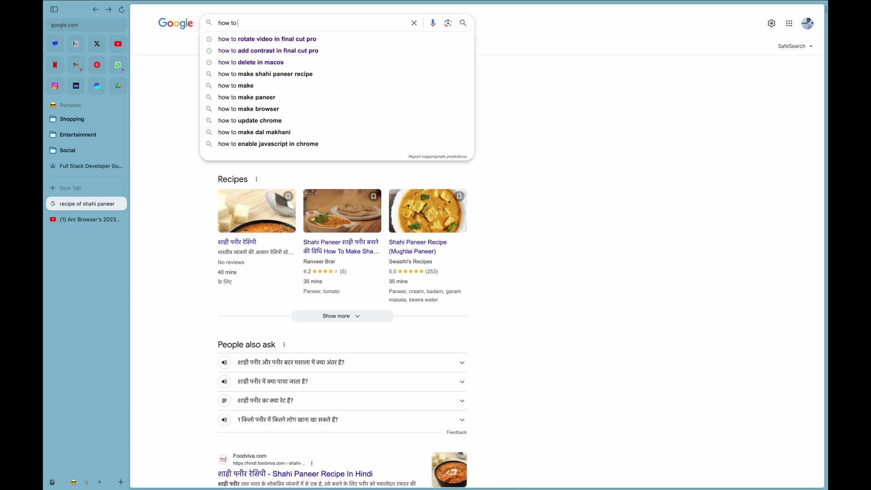
type("became a full sta")
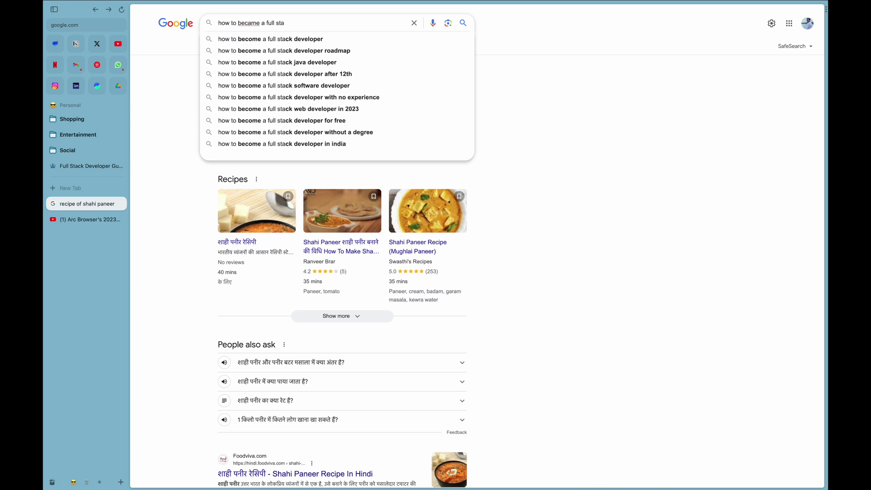
key("Down")
key("Return")
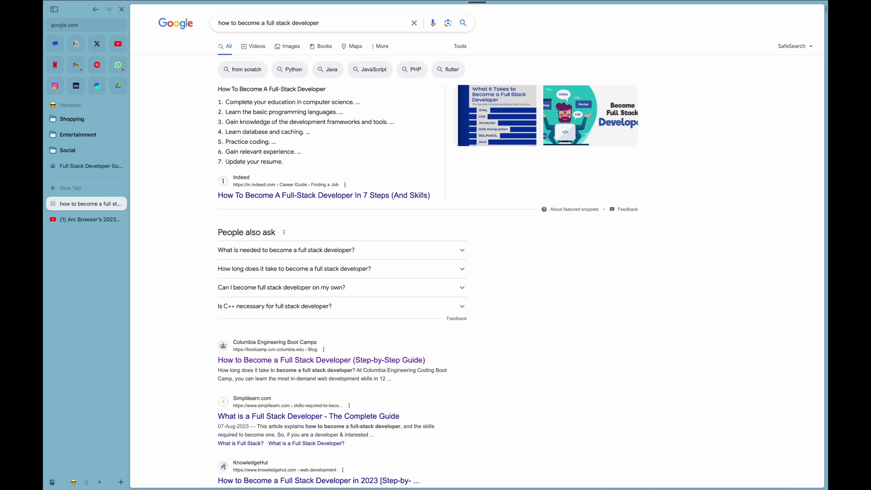
scroll(507, 299, "down", 1)
scroll(507, 299, "down", 5)
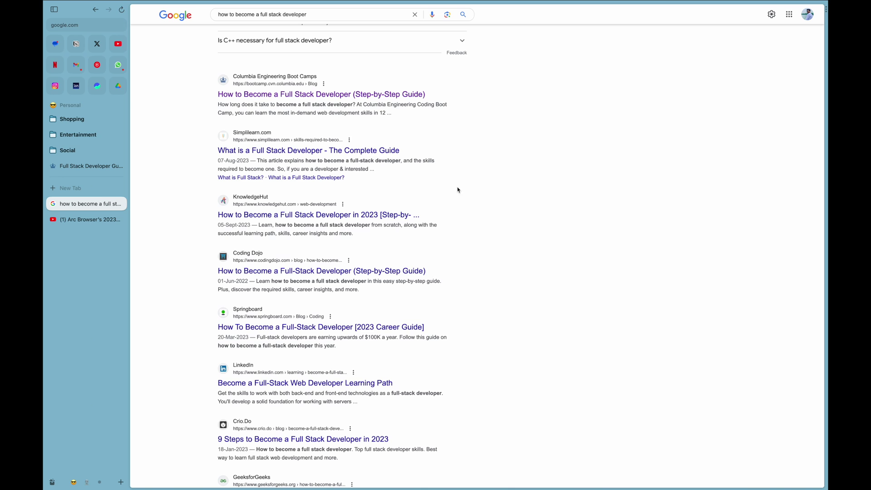
mouse_move(325, 155)
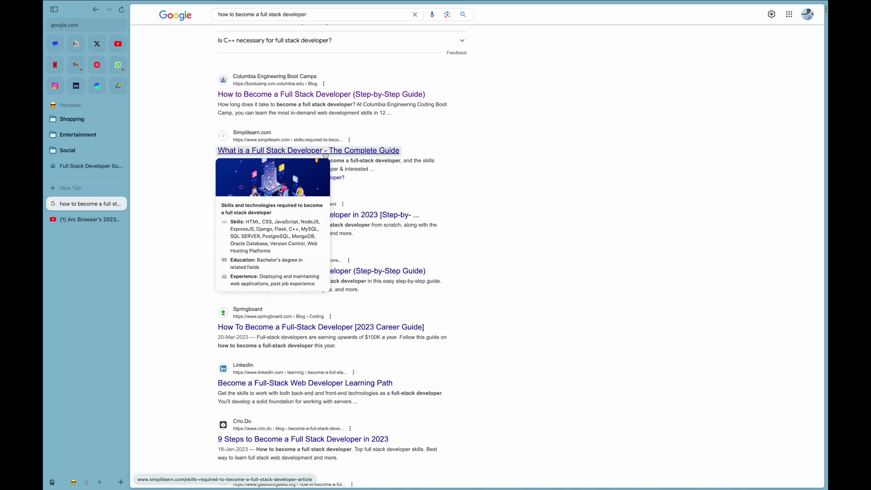
scroll(298, 218, "down", 2)
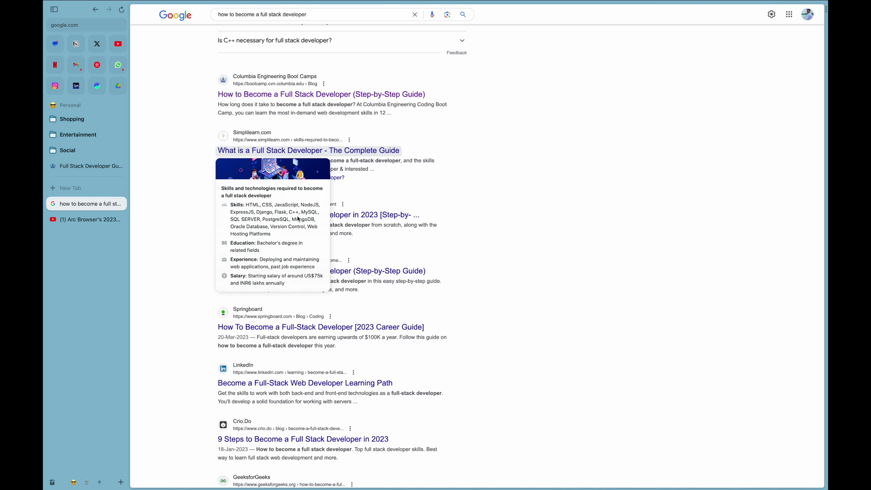
mouse_move(285, 149)
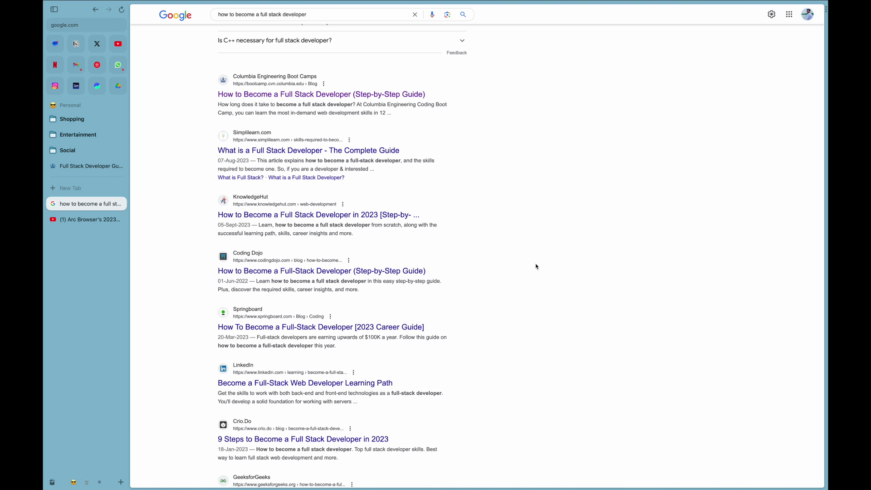
Open amazon.in and open the insta360, Sony ZV-E1, DJI Osmo and Sony ILCE-9M2 cameras in new tabs
key("super+t")
type("amazon.in")
key("Return")
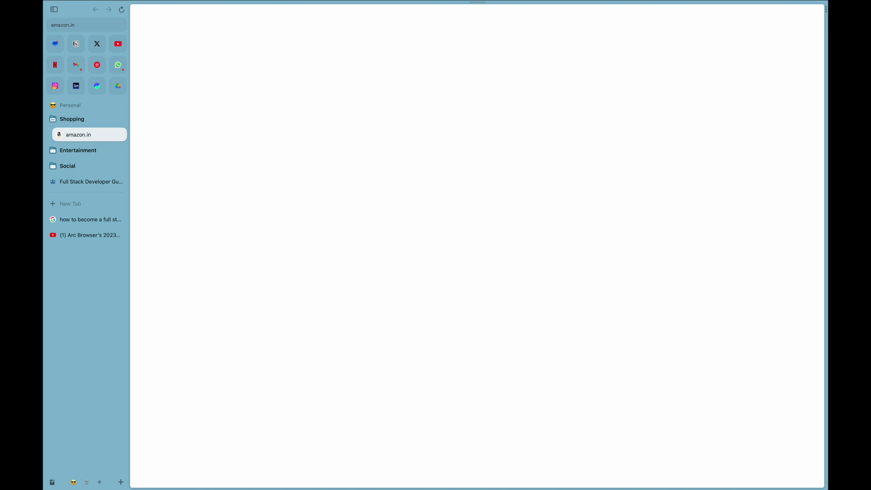
right_click(287, 179)
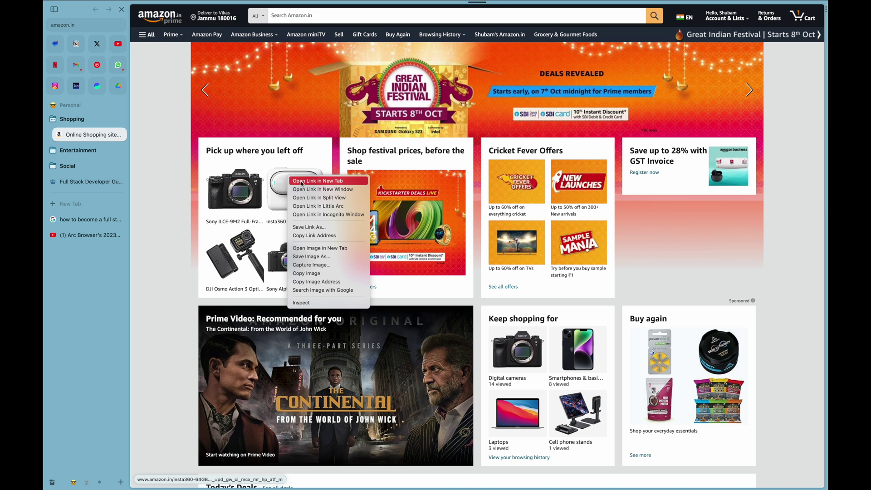
left_click(305, 192)
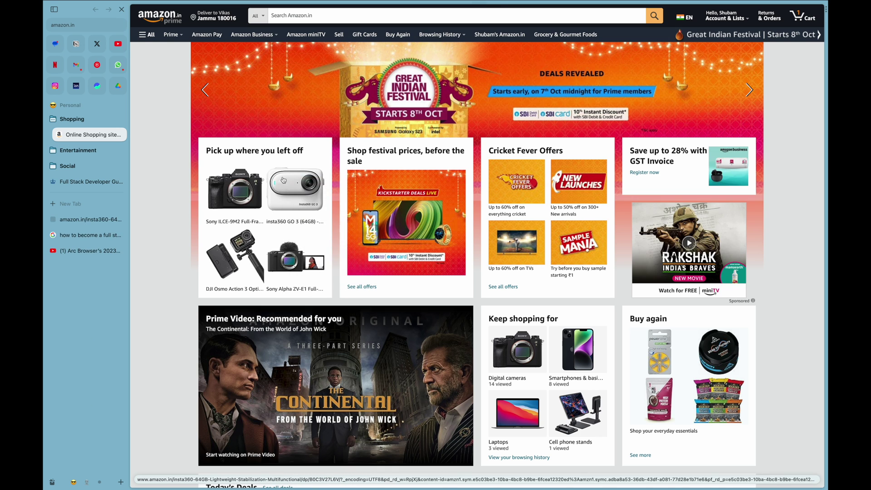
right_click(291, 248)
left_click(309, 261)
right_click(235, 255)
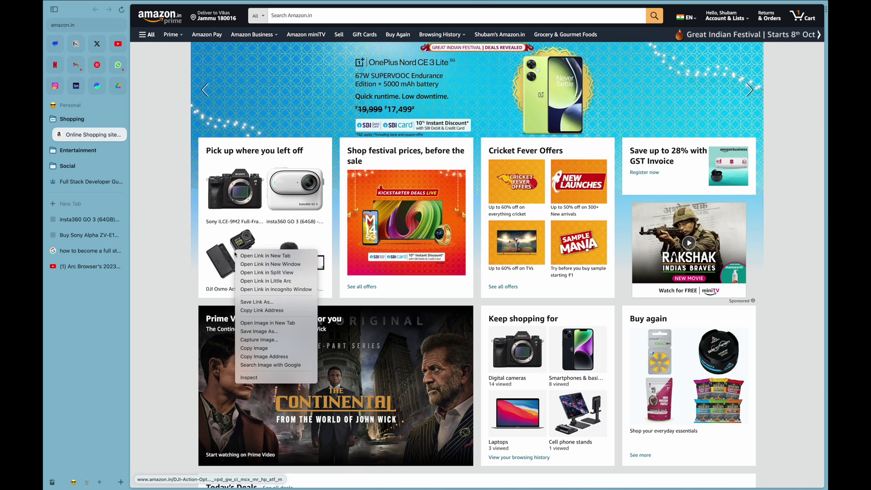
left_click(242, 256)
right_click(244, 199)
left_click(244, 201)
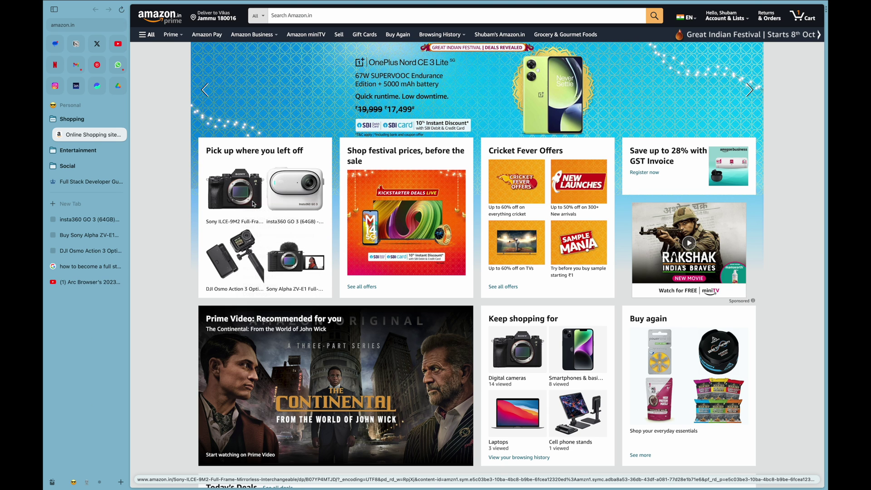
Search Amazon for 'cases for oneplus 8 pro' and open the Spigen, BounceBack and third cases in new tabs
left_click(386, 17)
type("cases for o")
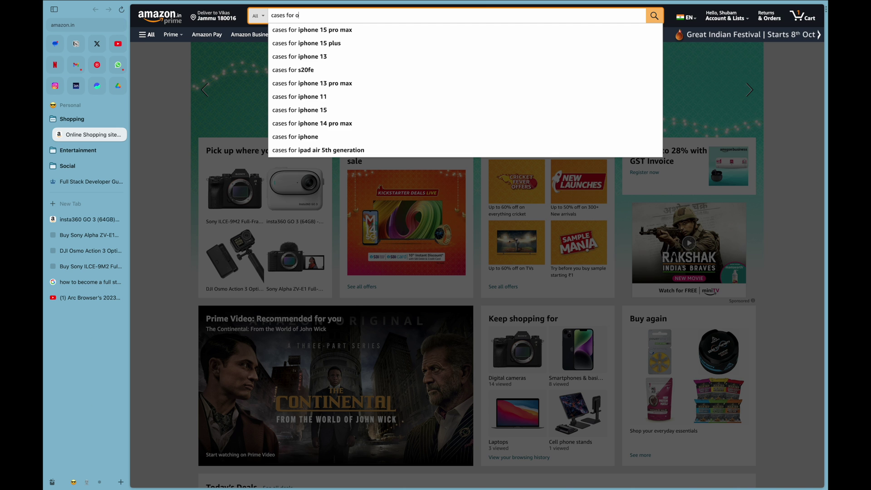
type("neplus 8 pro")
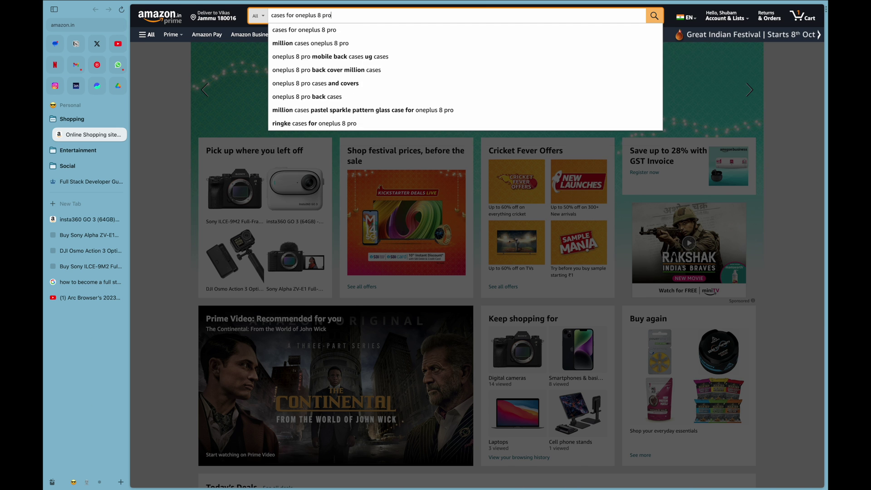
key("Return")
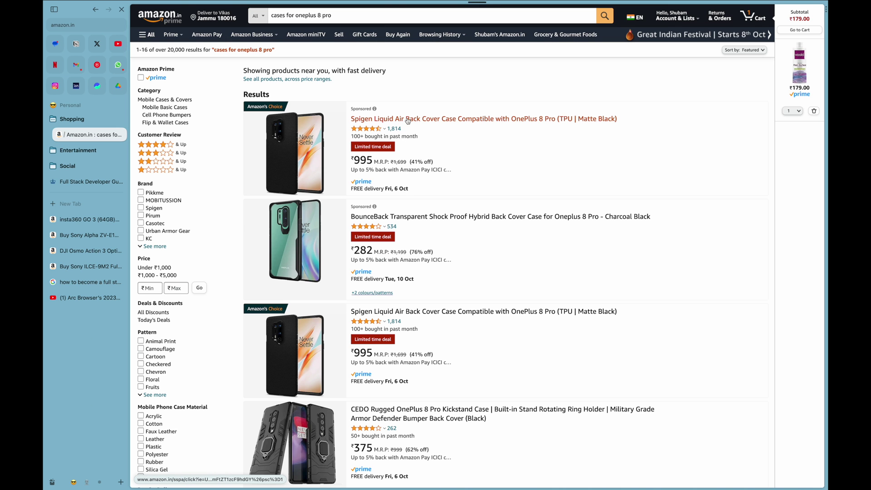
right_click(404, 117)
left_click(405, 162)
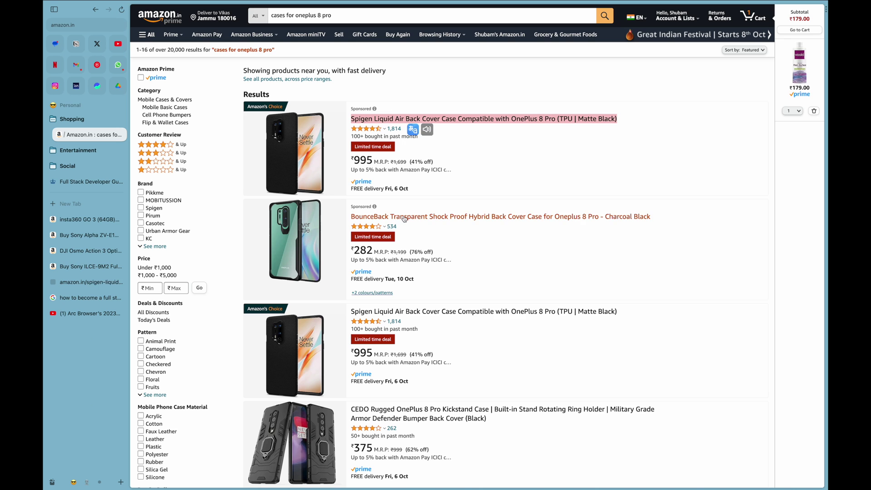
right_click(404, 216)
left_click(441, 221)
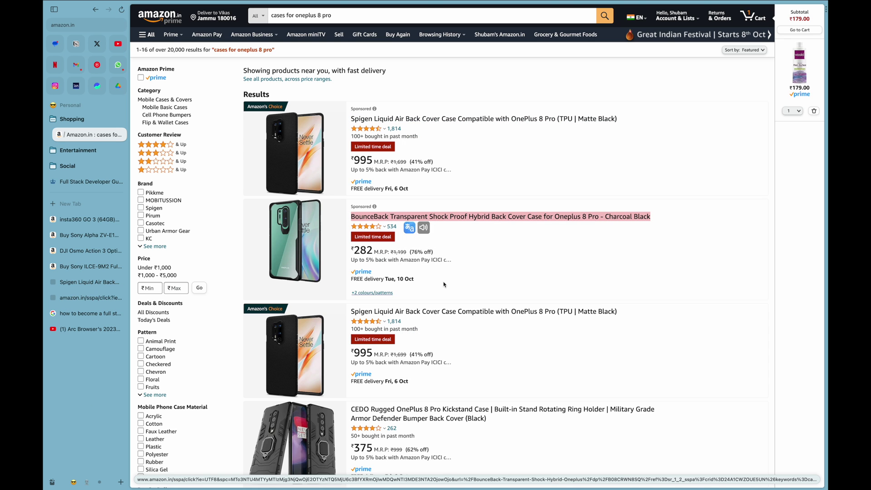
right_click(444, 313)
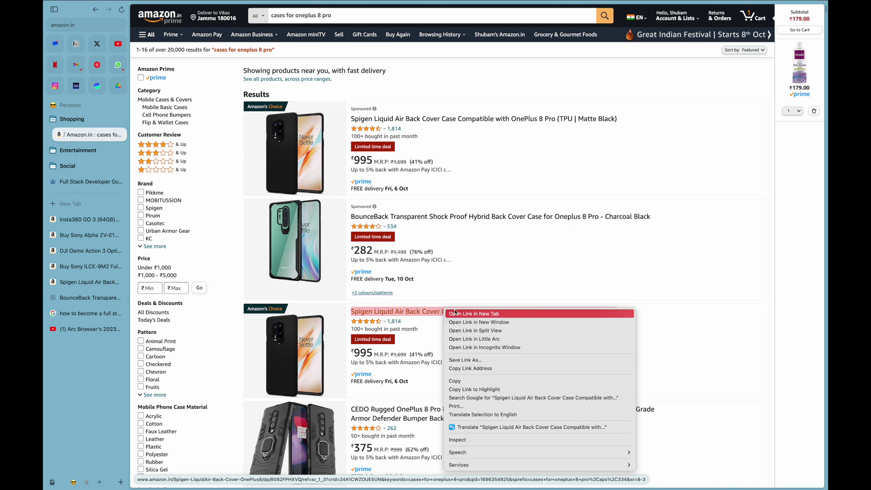
left_click(448, 316)
scroll(201, 383, "down", 2)
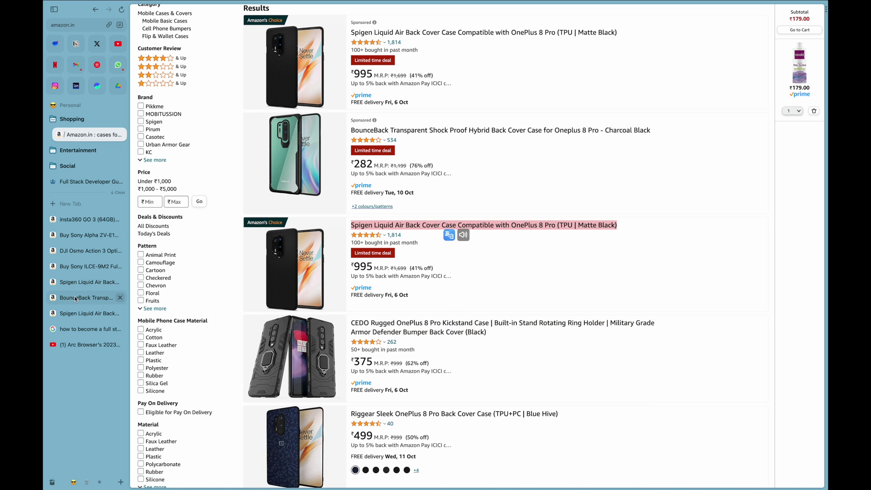
Pin the Spigen, BounceBack and Sony ILCE-9M2 tabs, renaming the Sony tab 'remame the tab here'
left_click(725, 266)
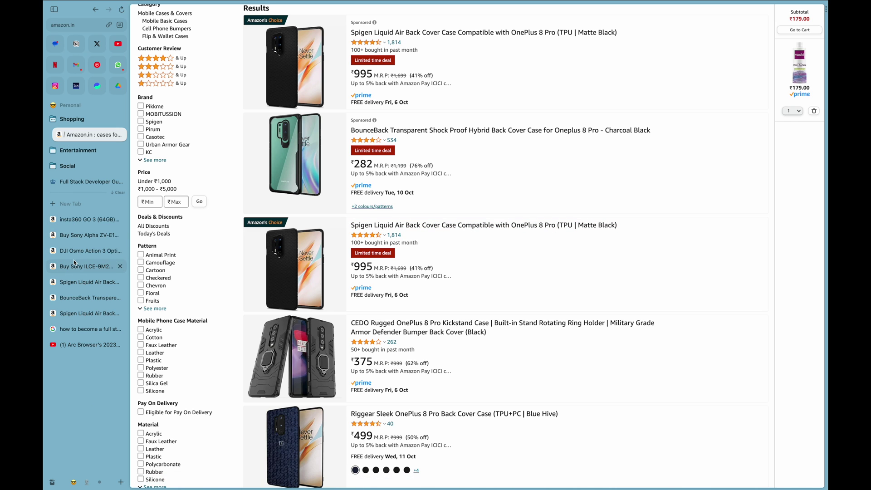
left_click(75, 281)
left_click_drag(75, 282, 75, 198)
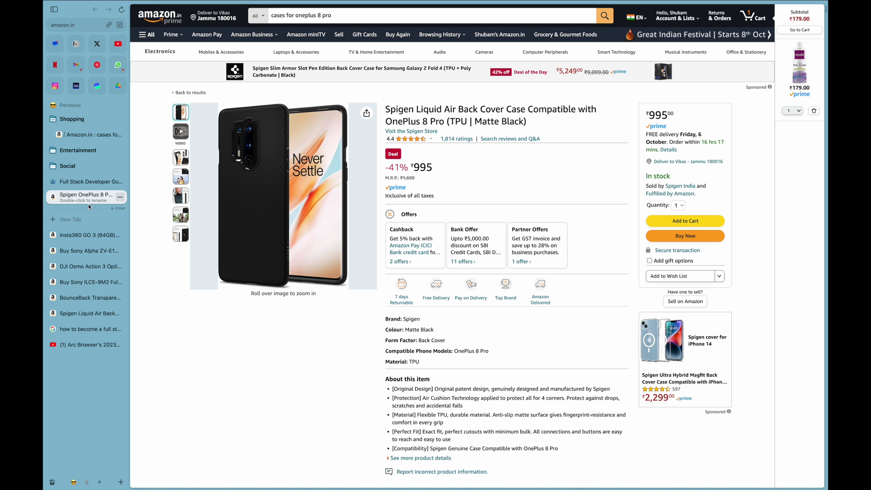
left_click(91, 297)
left_click_drag(91, 298, 98, 213)
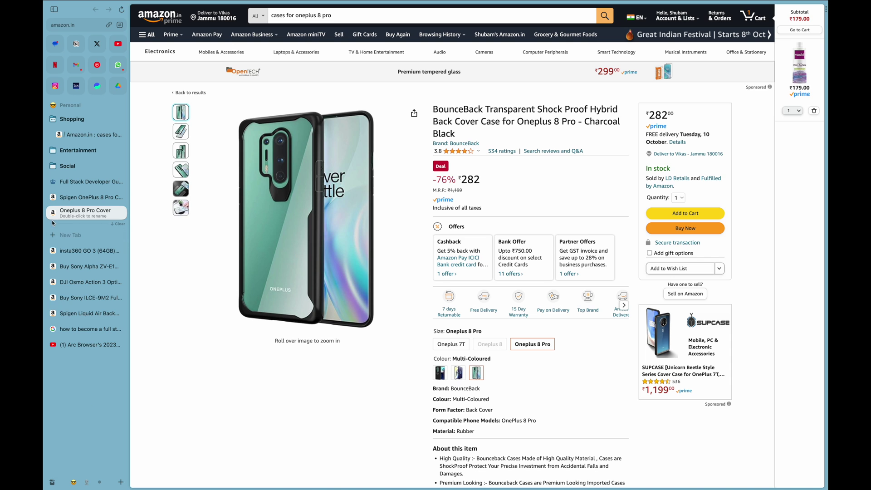
left_click_drag(90, 297, 84, 211)
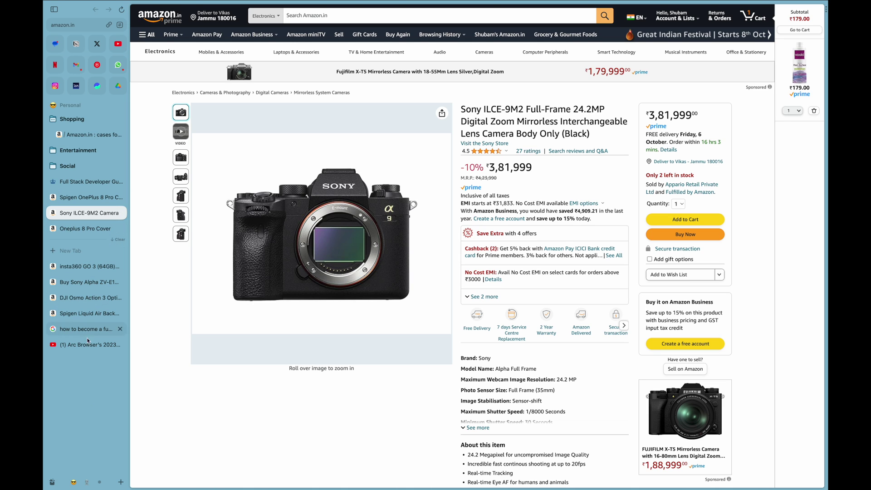
double_click(75, 213)
type("rem")
type("ame the tab here")
Close the pinned Spigen, Sony and Oneplus 8 Pro Cover tabs
left_click(119, 214)
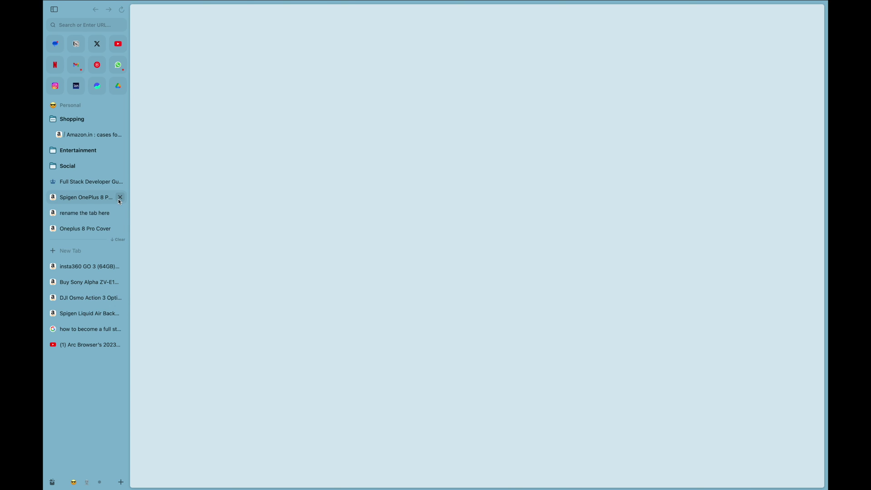
left_click(119, 197)
left_click(119, 198)
left_click(119, 198)
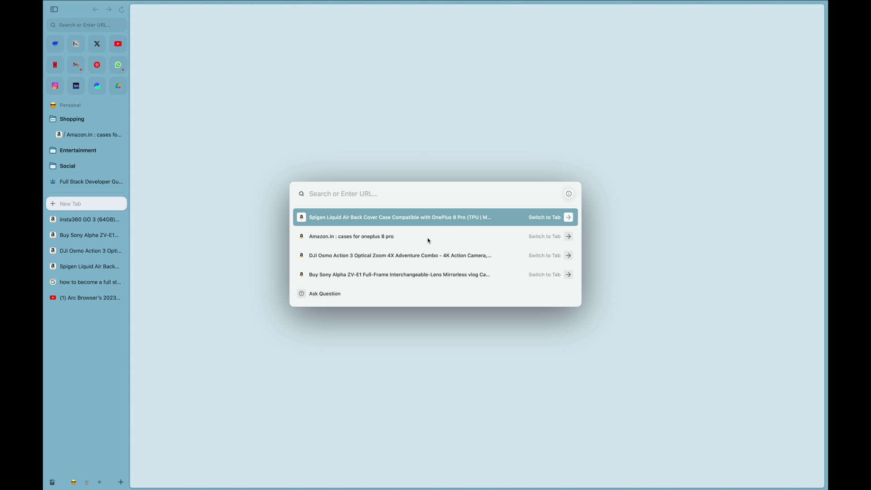
Ask ChatGPT 'What do you know about the arc browser' from a new tab
type("chat")
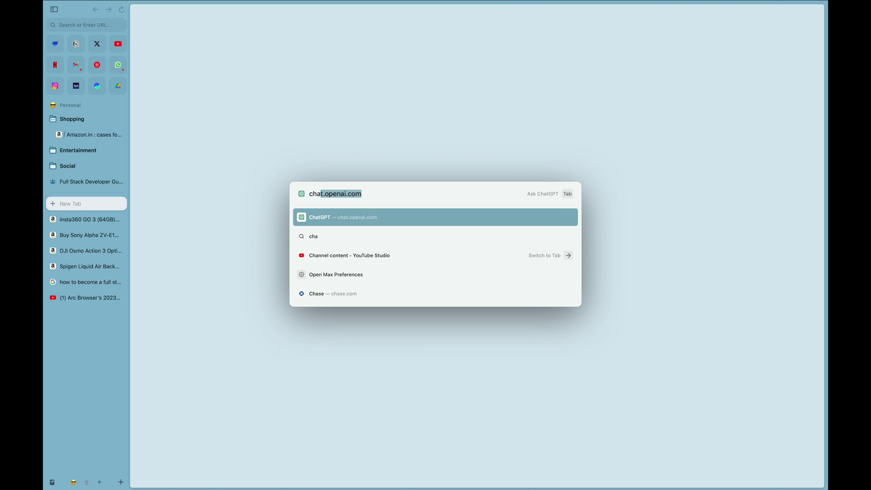
type("gpt")
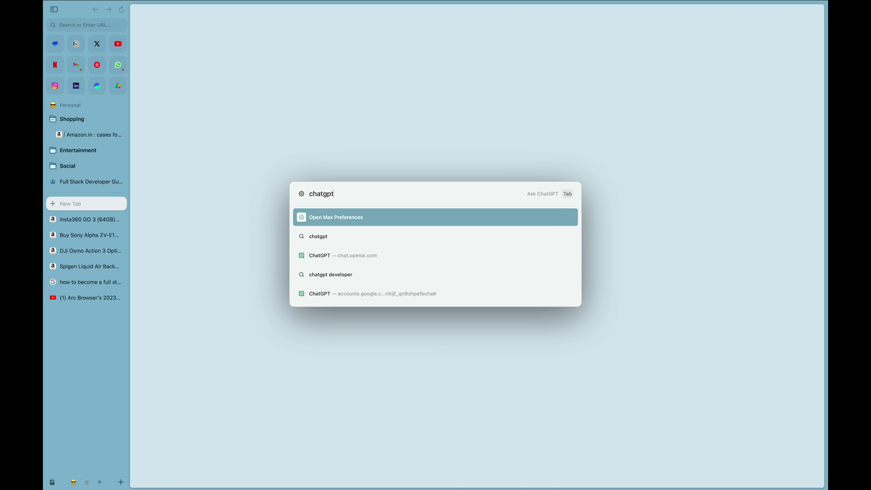
key("Tab")
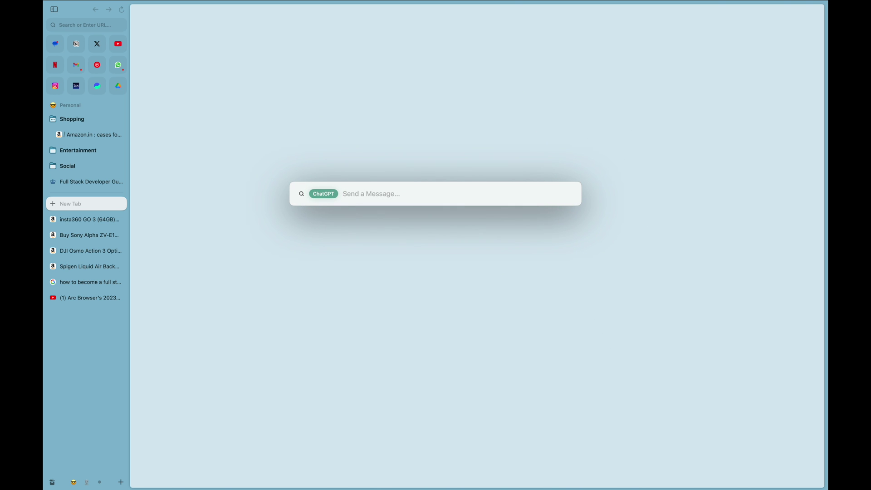
type("What do you n")
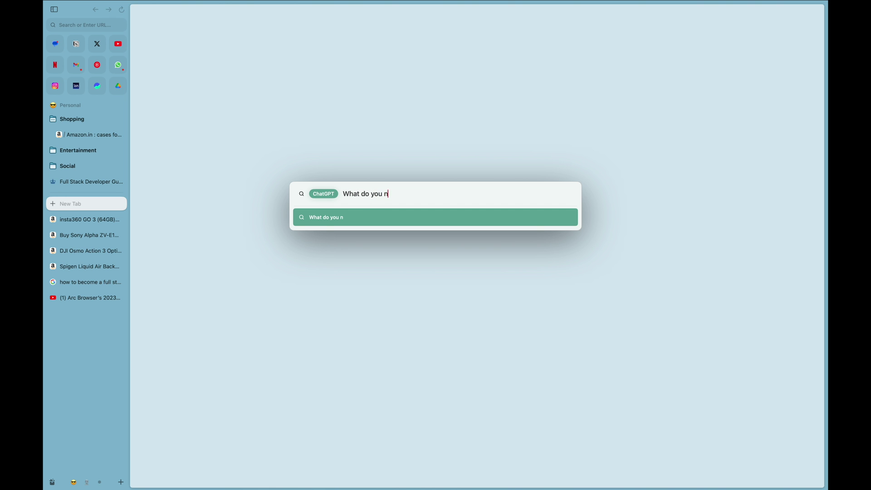
key("BackSpace")
type("know about the arc brows")
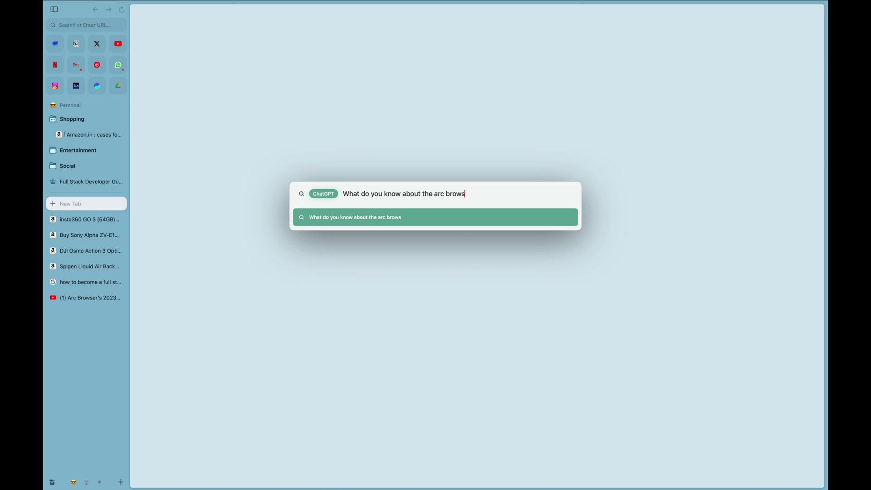
key("Return")
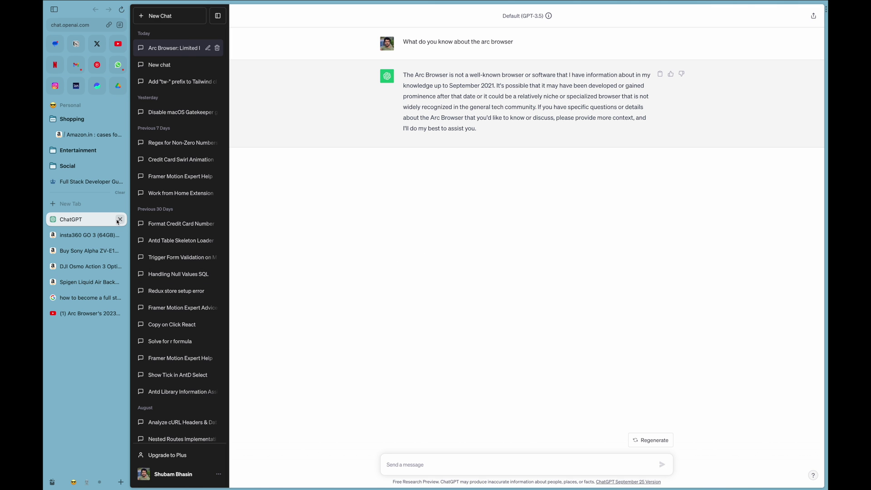
Close the ChatGPT, insta360, Sony and DJI Osmo tabs from the sidebar
left_click(119, 220)
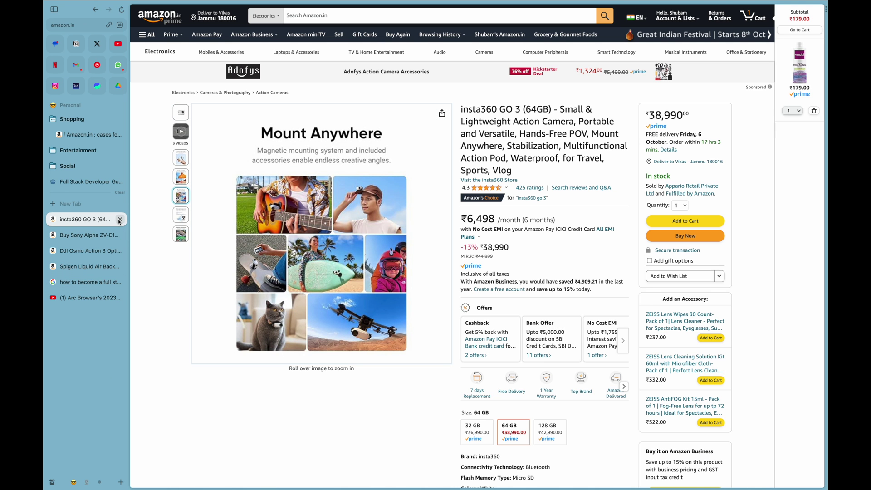
left_click(119, 219)
left_click(119, 219)
left_click(119, 219)
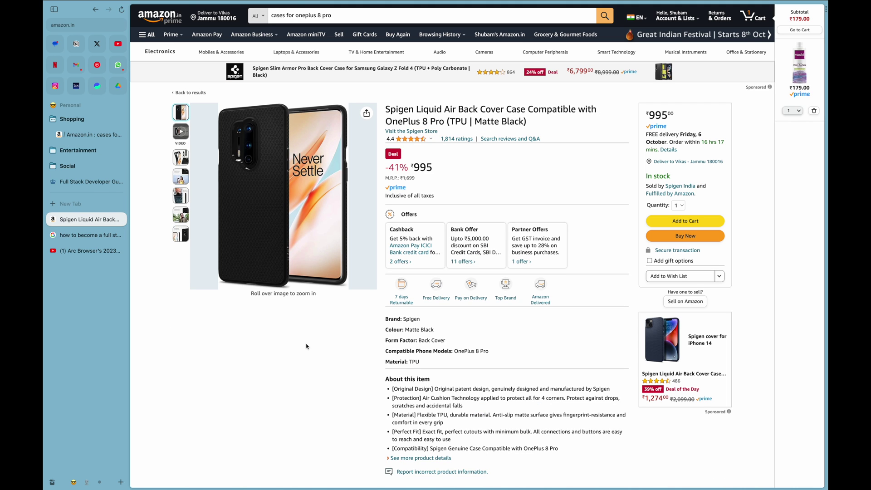
Open the Max preferences from a new tab using the 'max' command
key("super+t")
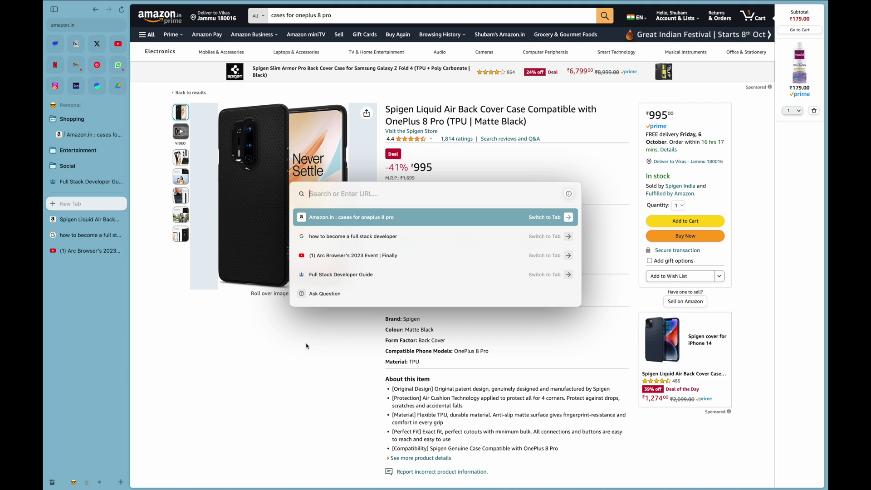
type("max")
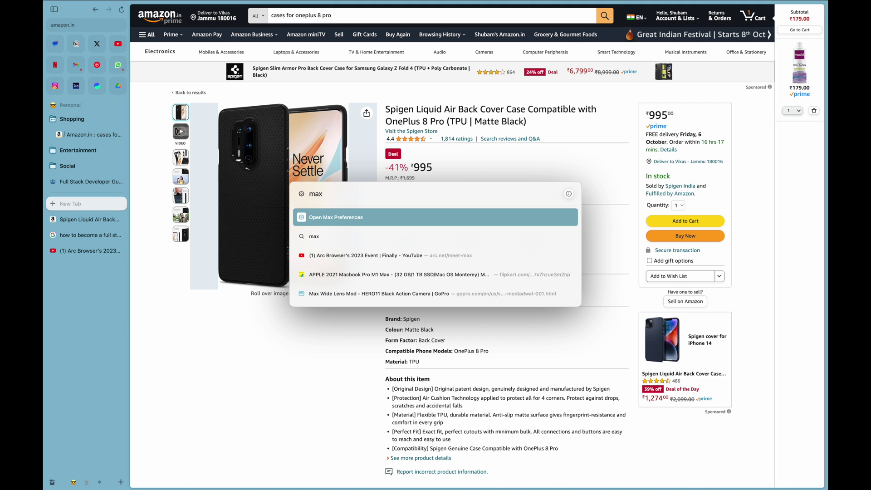
left_click(334, 224)
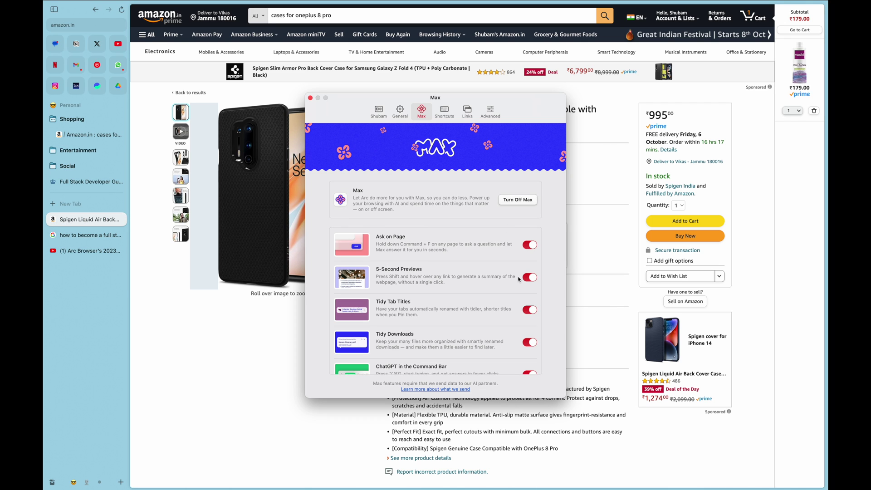
scroll(490, 275, "down", 2)
scroll(489, 275, "up", 1)
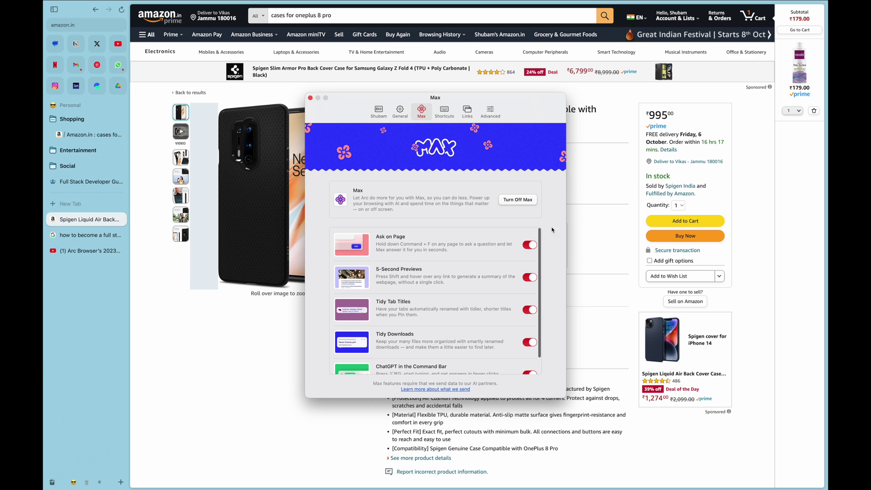
Turn Max off, toggle Ask on Page on and off, then turn Max back on
left_click(519, 200)
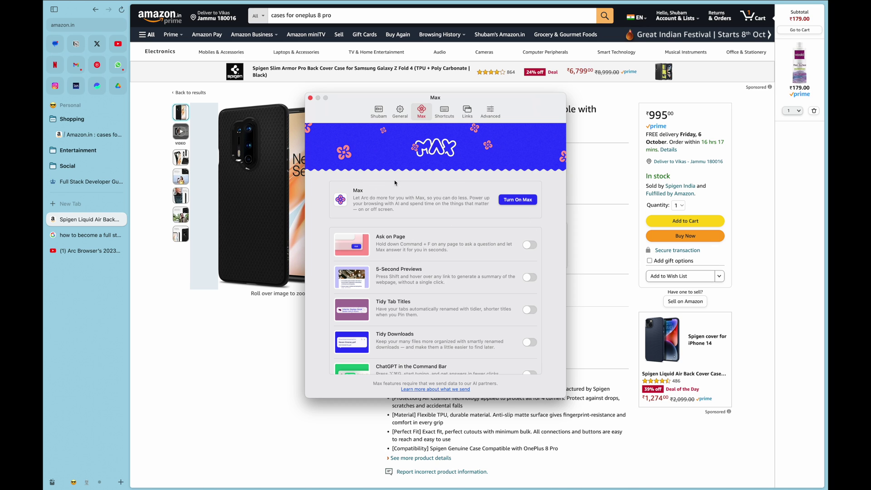
left_click(529, 245)
left_click(529, 245)
left_click(511, 201)
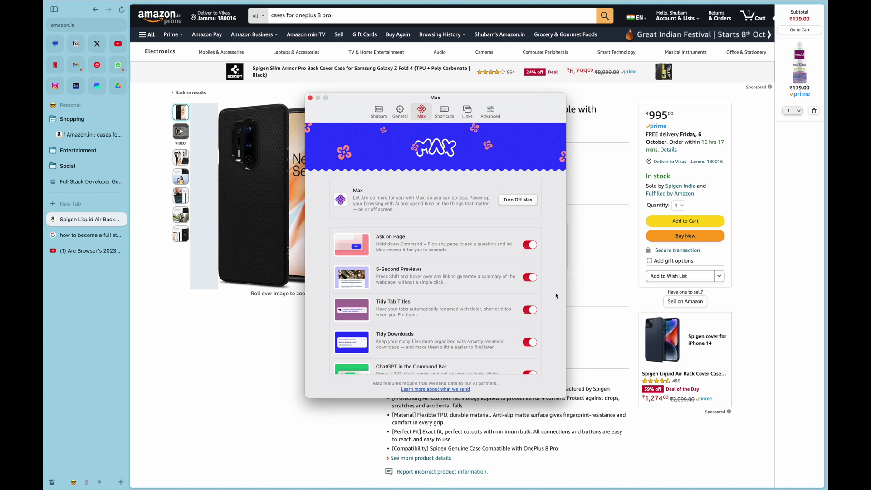
scroll(481, 313, "down", 2)
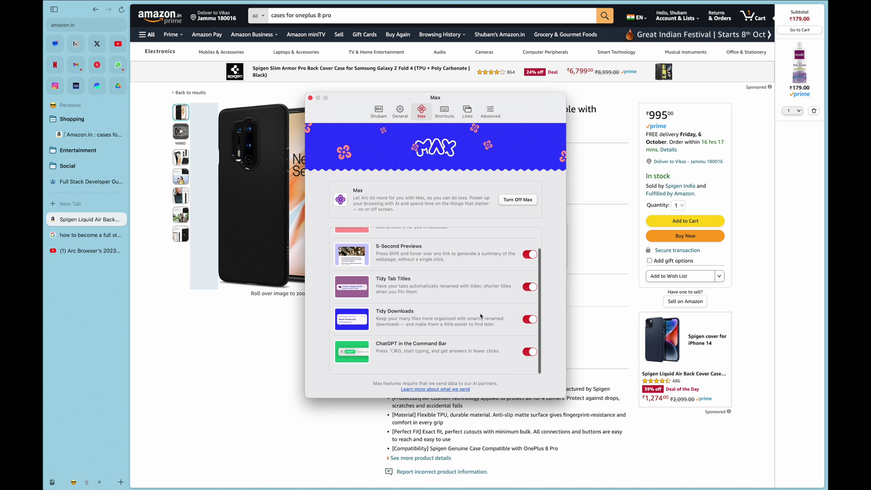
scroll(481, 316, "up", 2)
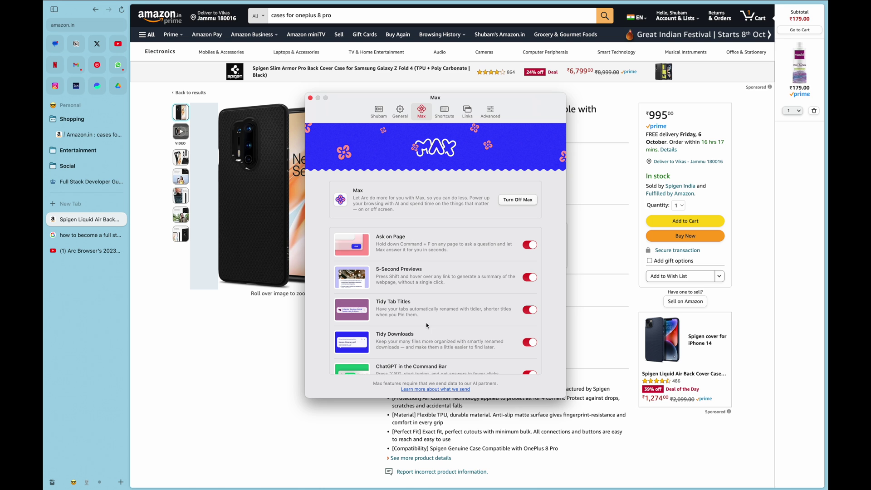
Close Max preferences and save the Spigen case image as Spigen OnePlus 8 Pro Case.jpg
left_click(310, 97)
right_click(319, 180)
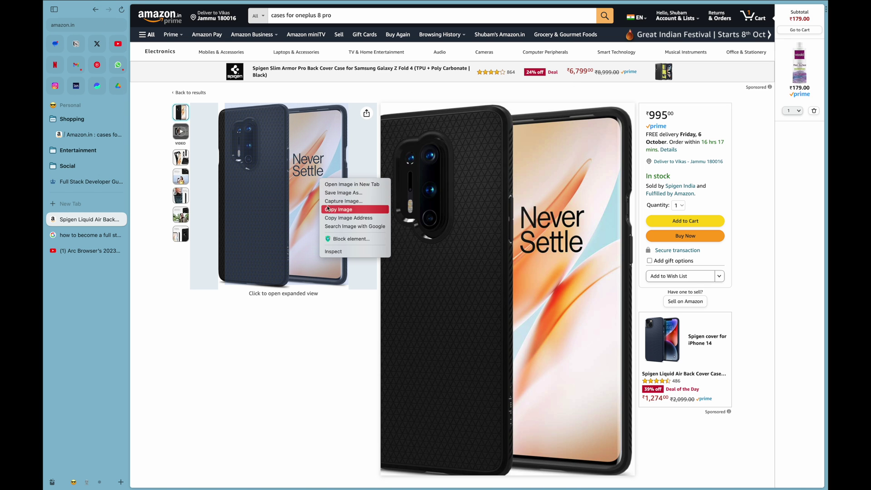
left_click(335, 193)
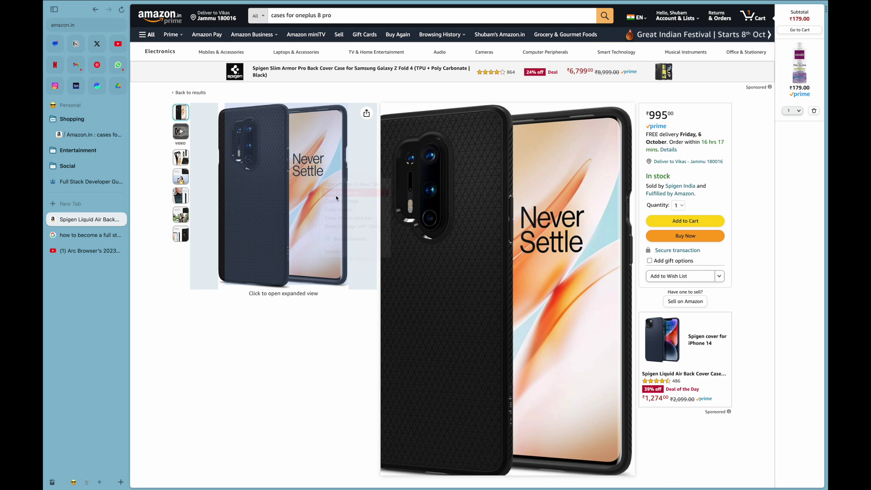
left_click(494, 267)
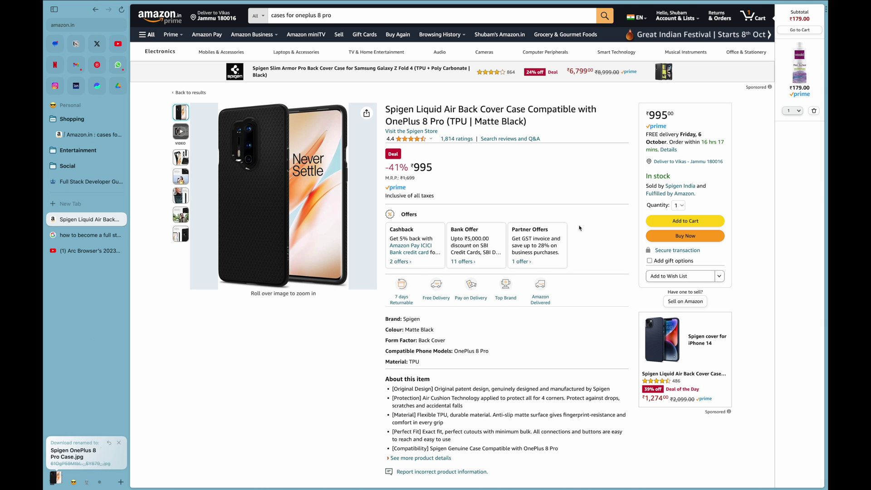
Open the Solimo cover product and save its image as Solimo OnePlus 8 Pro Cover.jpg
scroll(687, 326, "down", 10)
scroll(587, 323, "down", 10)
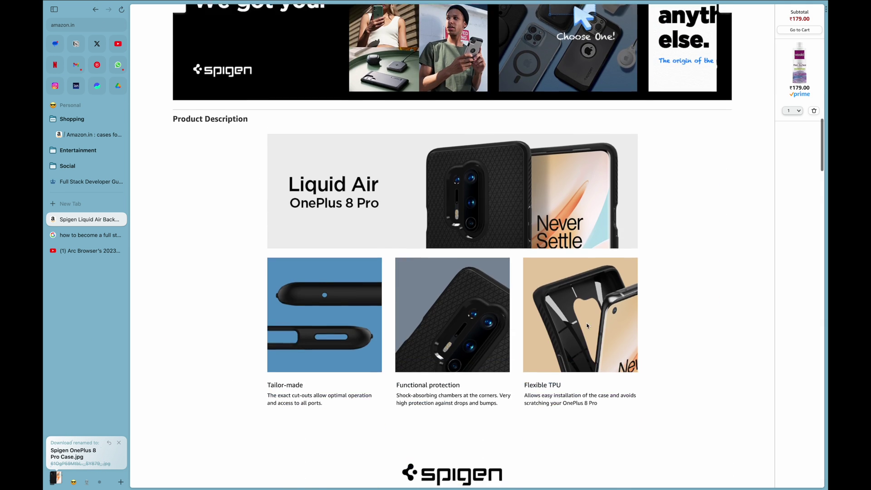
scroll(459, 295, "down", 15)
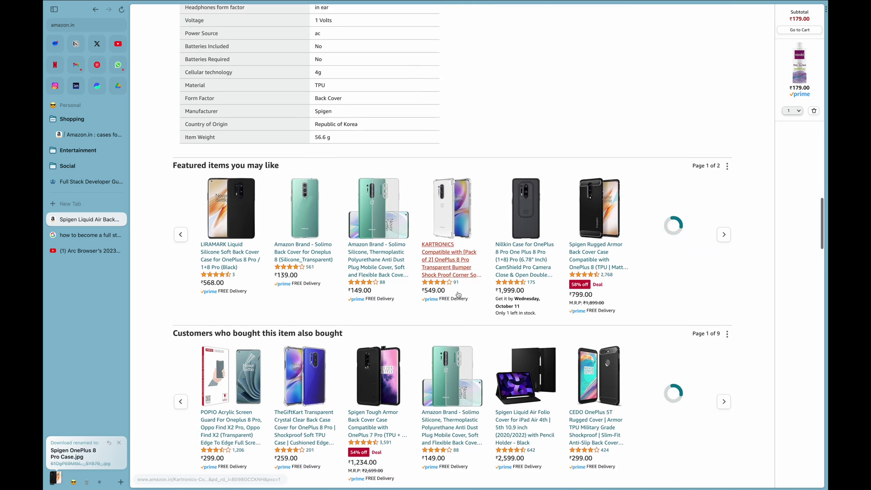
left_click(453, 396)
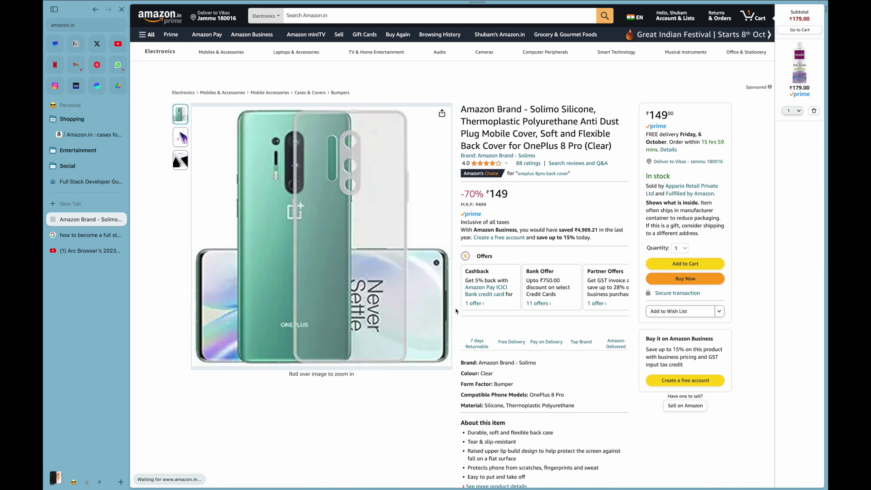
right_click(380, 211)
left_click(402, 224)
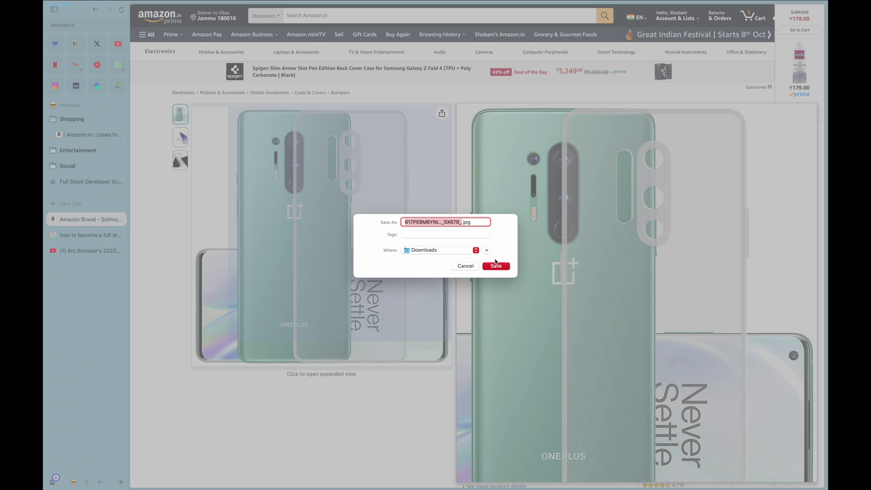
left_click(496, 266)
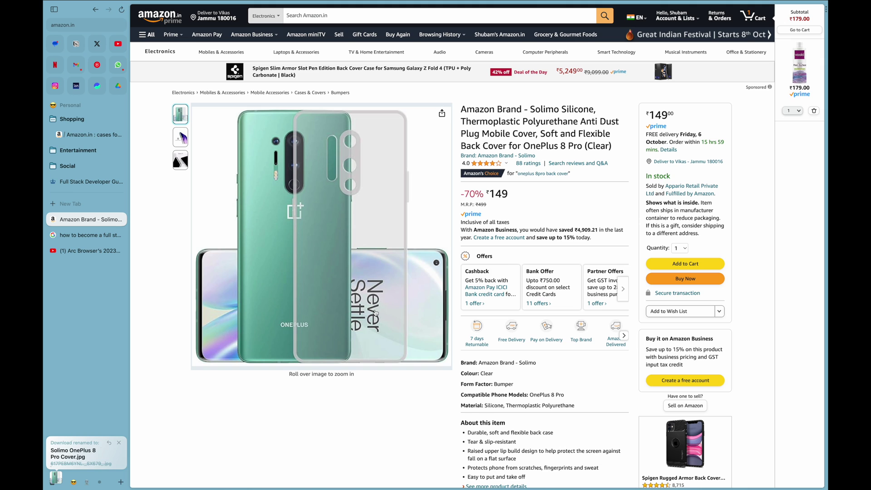
mouse_move(55, 478)
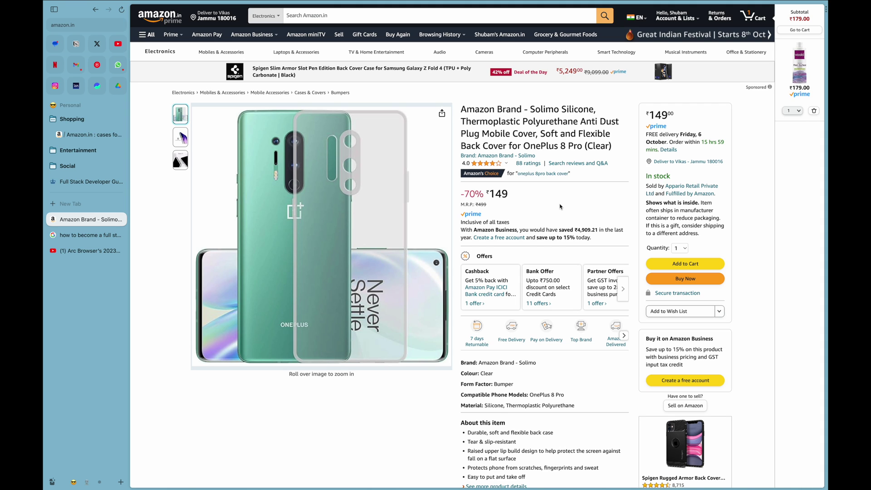
Ask on Page 'is this phone cover good' about the Solimo cover
key("super+f")
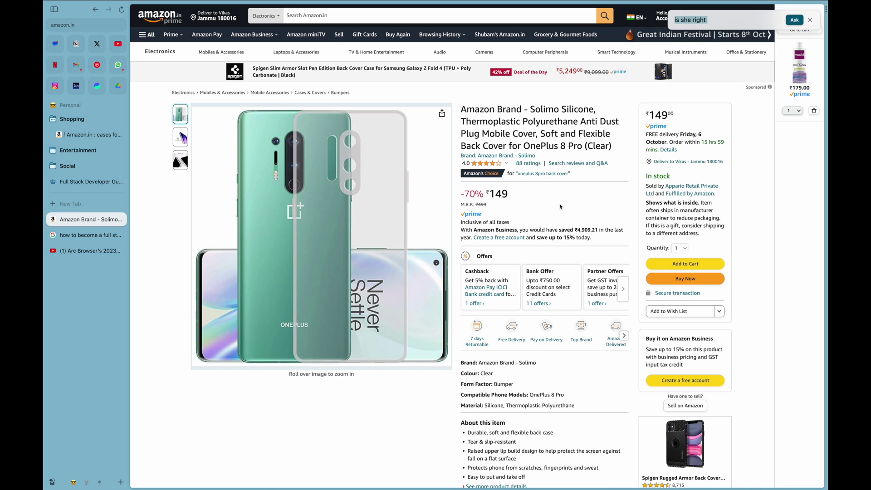
key("BackSpace")
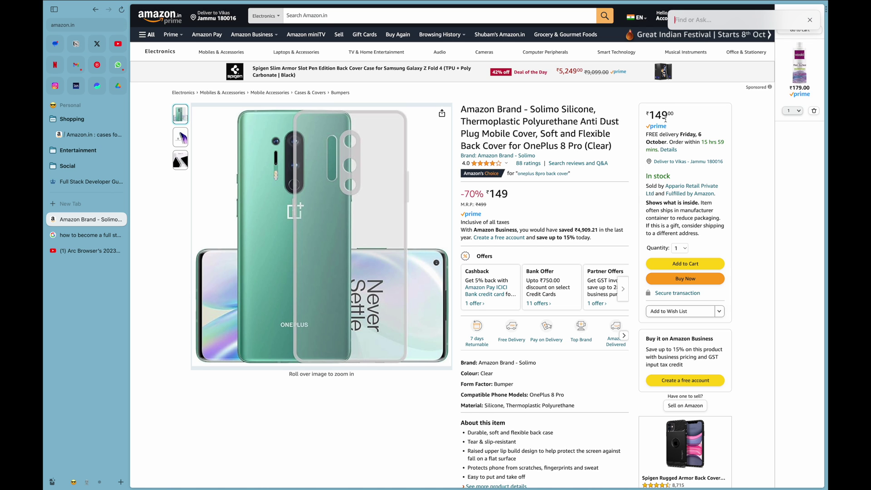
type("D")
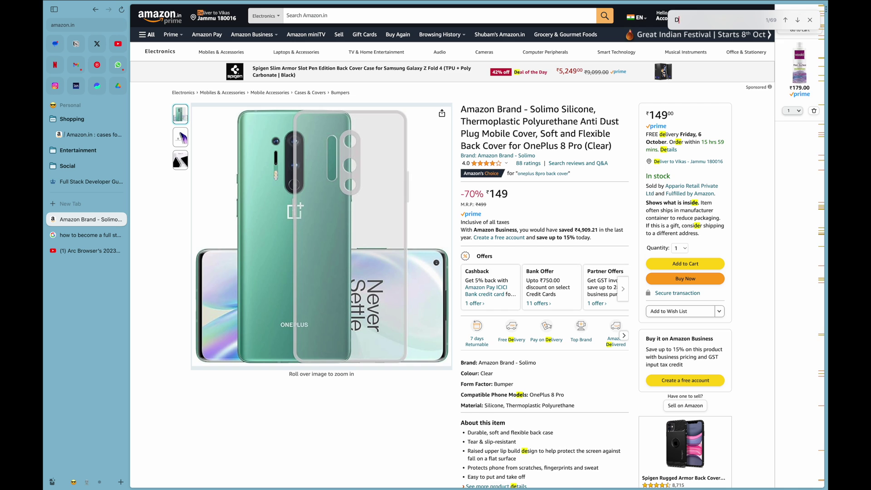
type("oes the phobn")
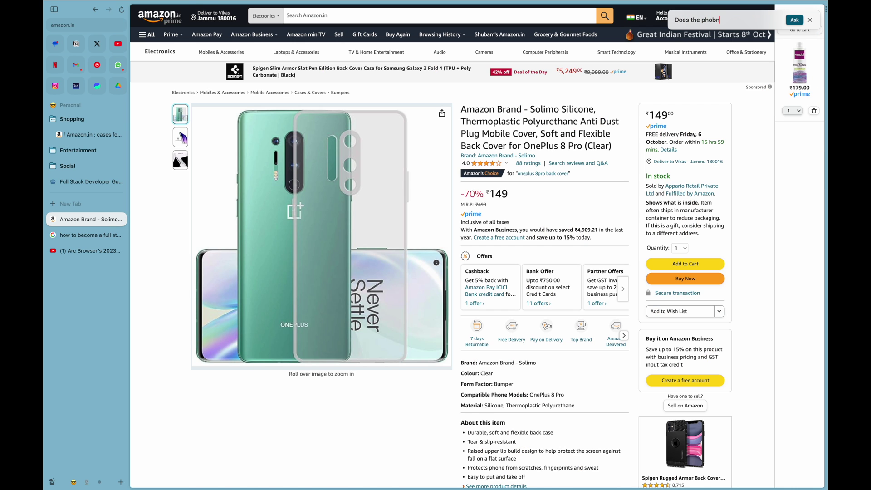
key("BackSpace")
key("BackSpace")
type("ne cover do its job")
key("super+a")
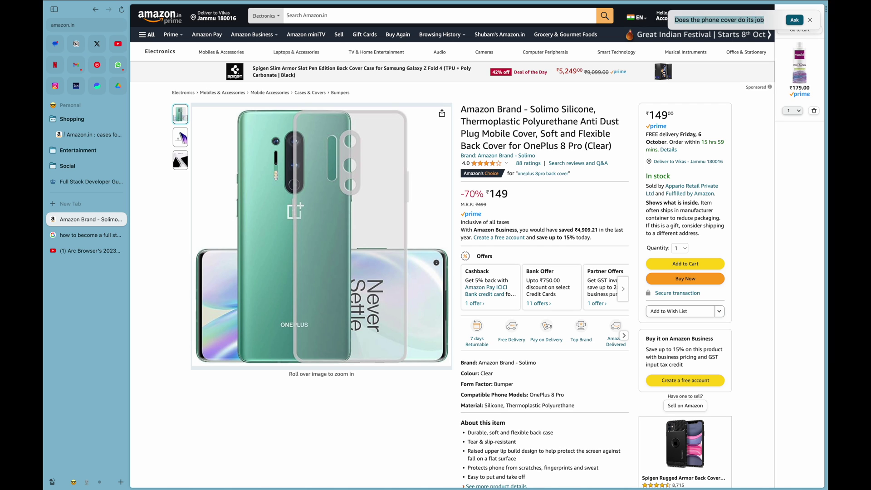
key("BackSpace")
type("is this pho")
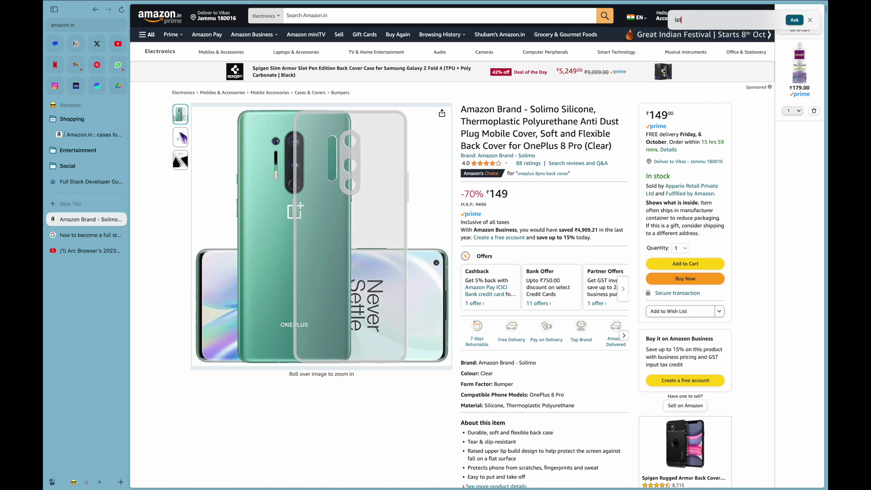
type("ne cover good")
left_click(793, 20)
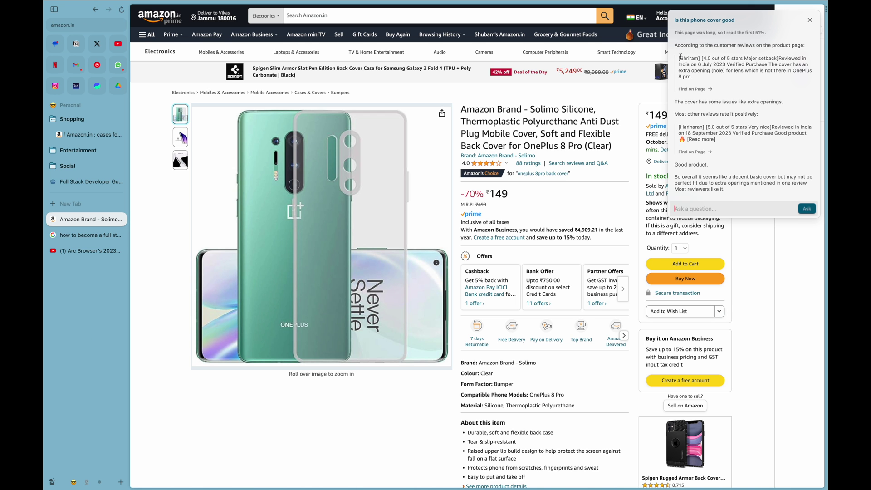
Read the Ask on Page answer about the cover, then close it
scroll(611, 245, "down", 20)
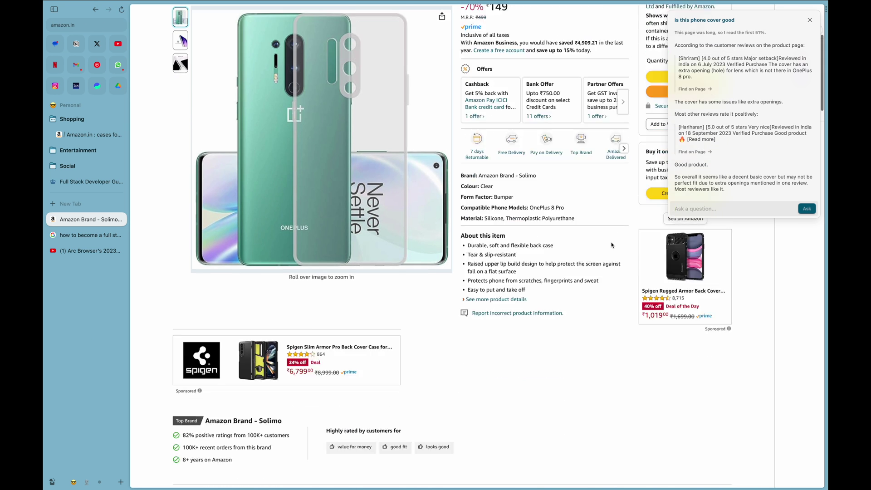
scroll(611, 245, "up", 15)
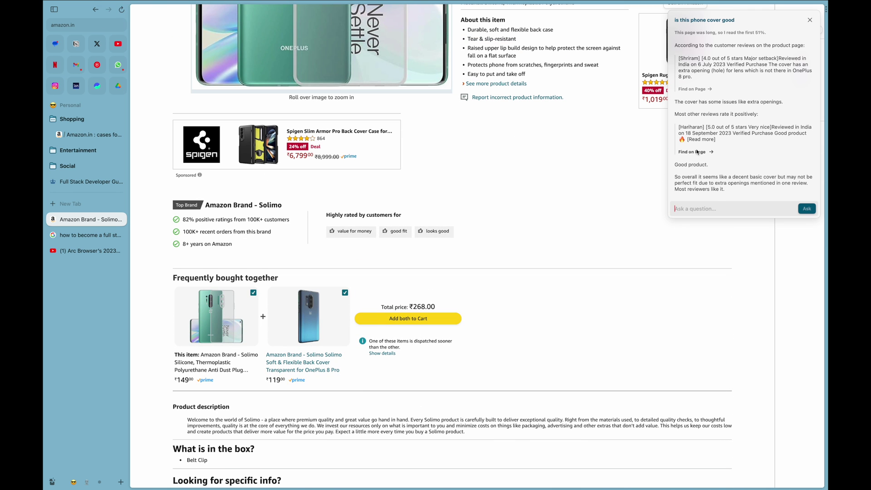
left_click(810, 21)
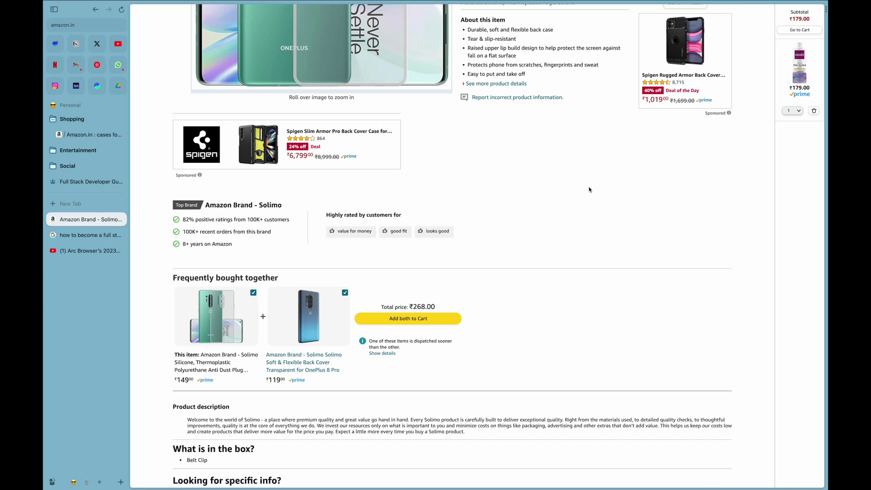
key("super+t")
type("max")
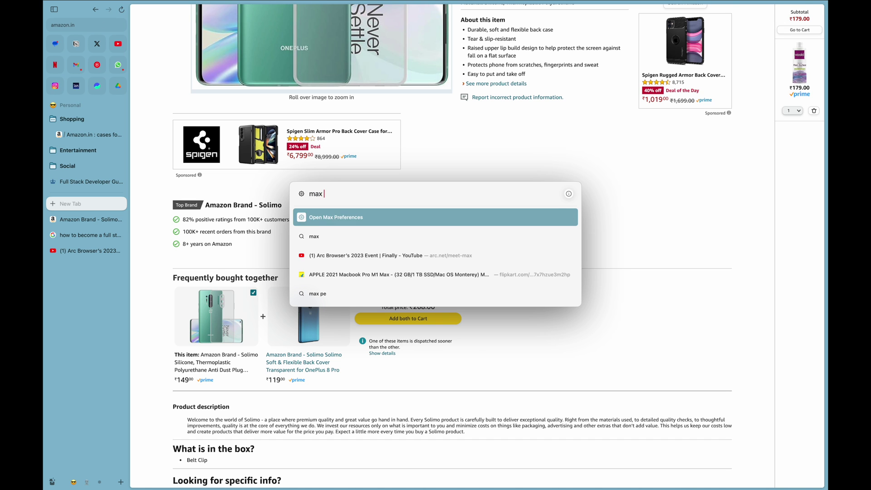
key("BackSpace")
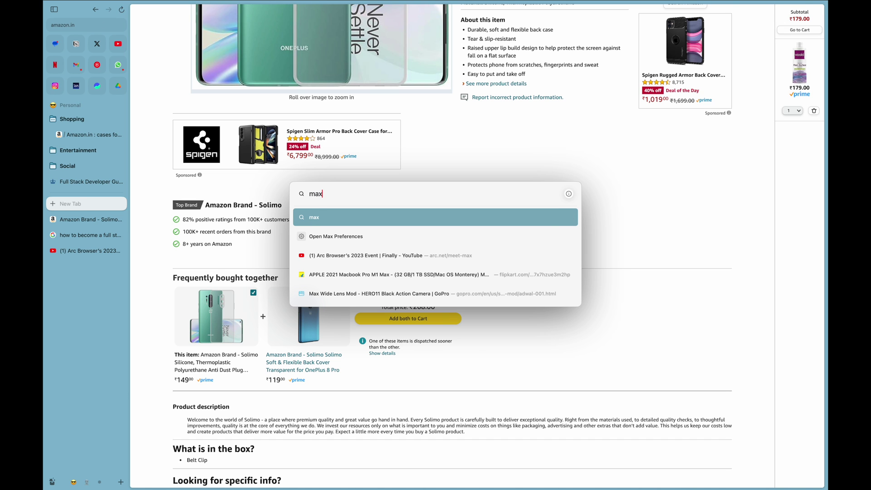
left_click(411, 235)
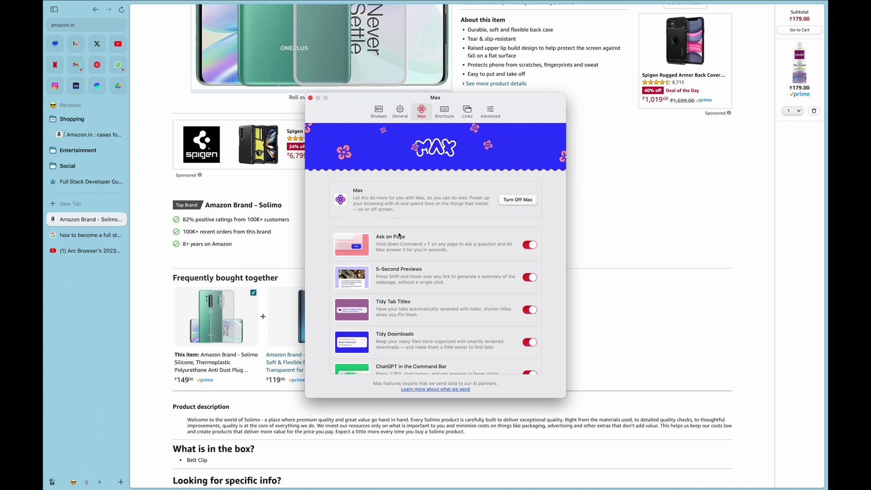
scroll(464, 355, "down", 2)
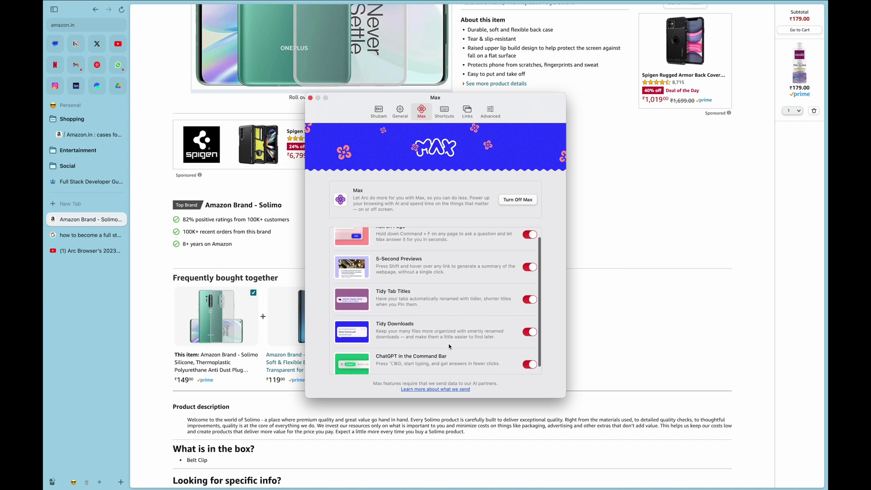
scroll(452, 233, "up", 2)
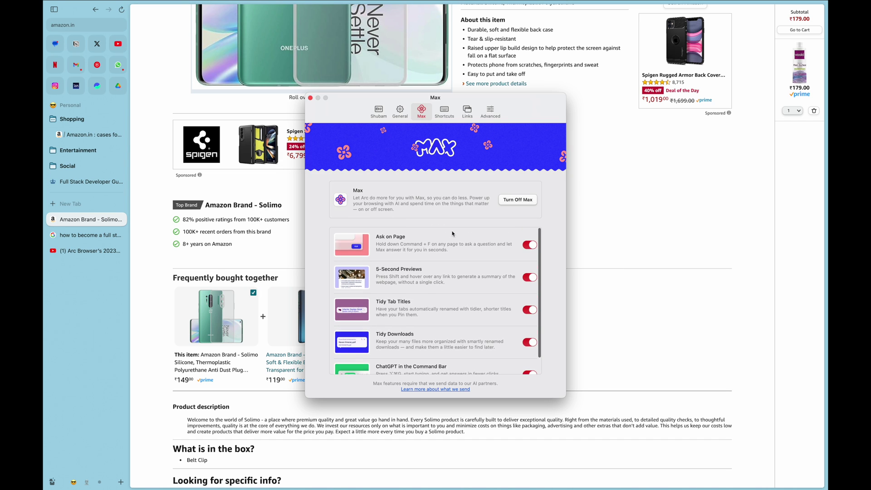
left_click(508, 201)
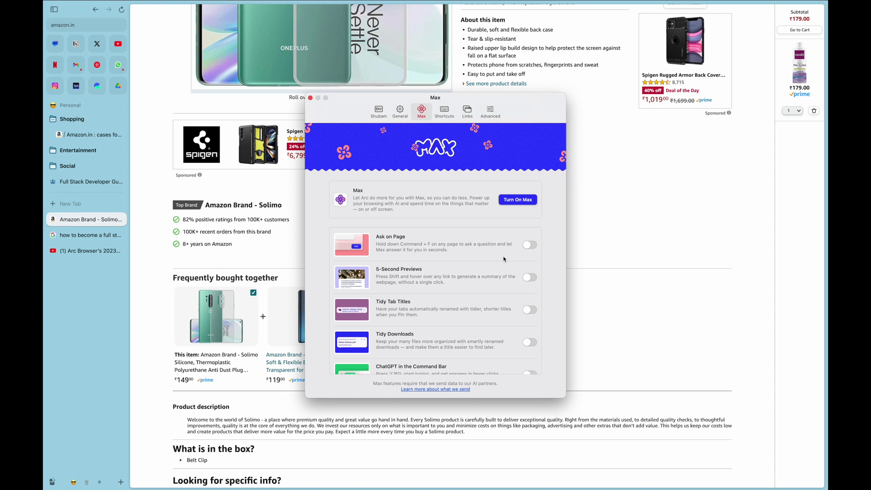
left_click(530, 246)
left_click(530, 277)
left_click(529, 311)
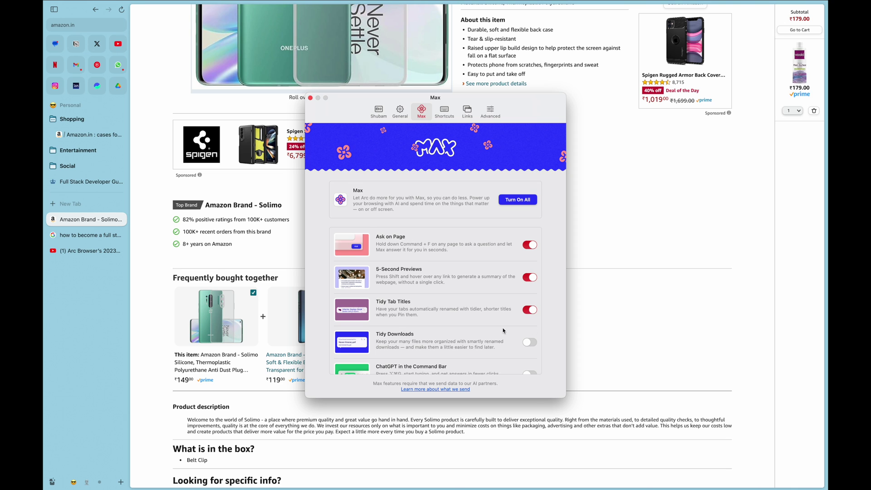
scroll(503, 331, "down", 2)
scroll(508, 328, "up", 2)
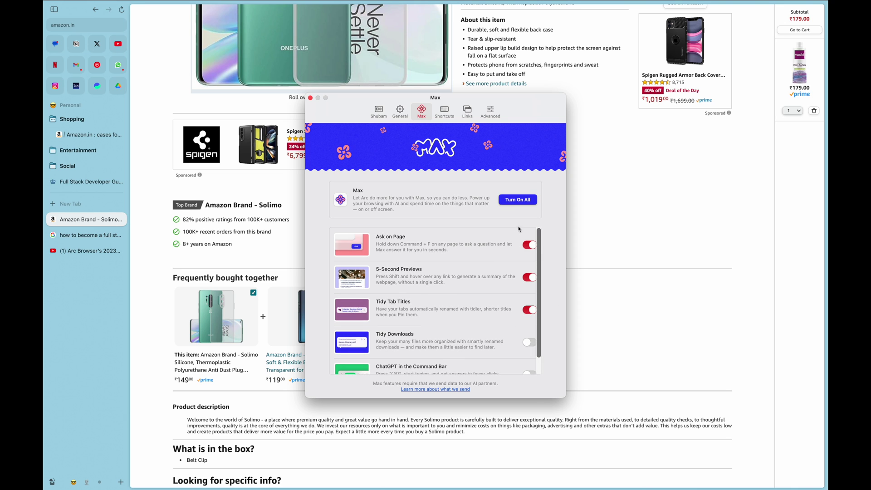
left_click(514, 202)
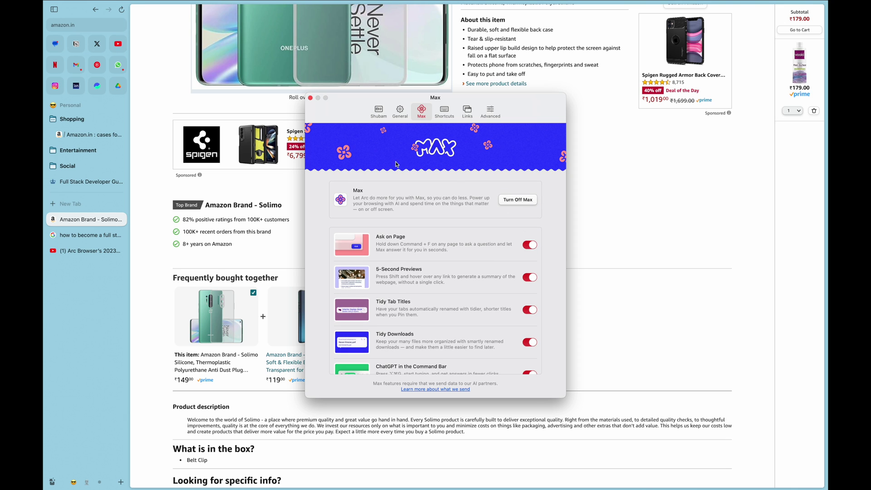
left_click(310, 97)
scroll(540, 211, "up", 5)
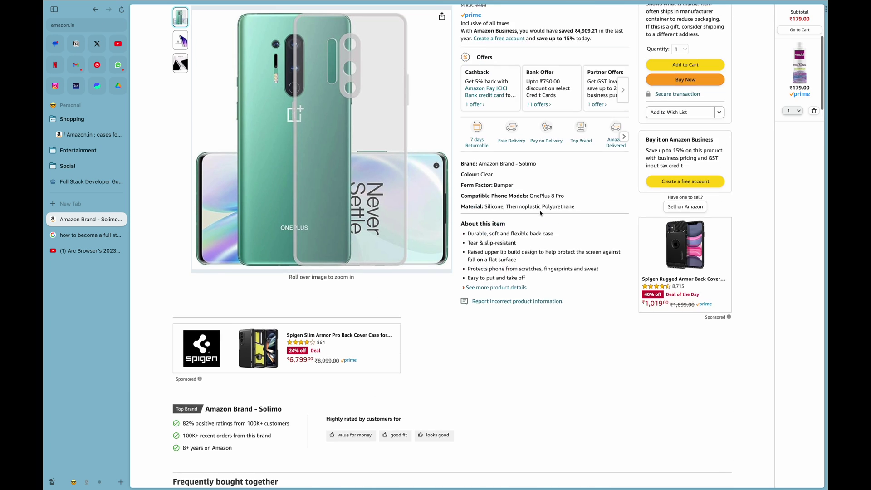
scroll(539, 212, "up", 3)
scroll(498, 317, "down", 10)
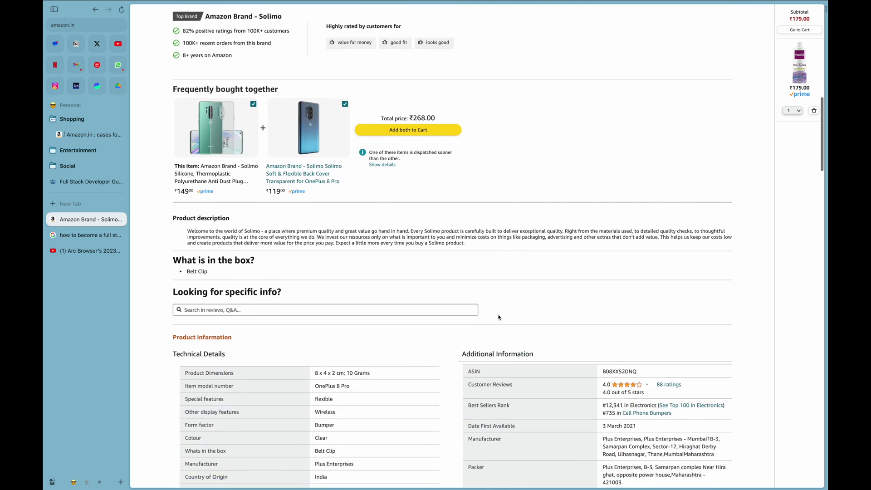
scroll(498, 317, "down", 2)
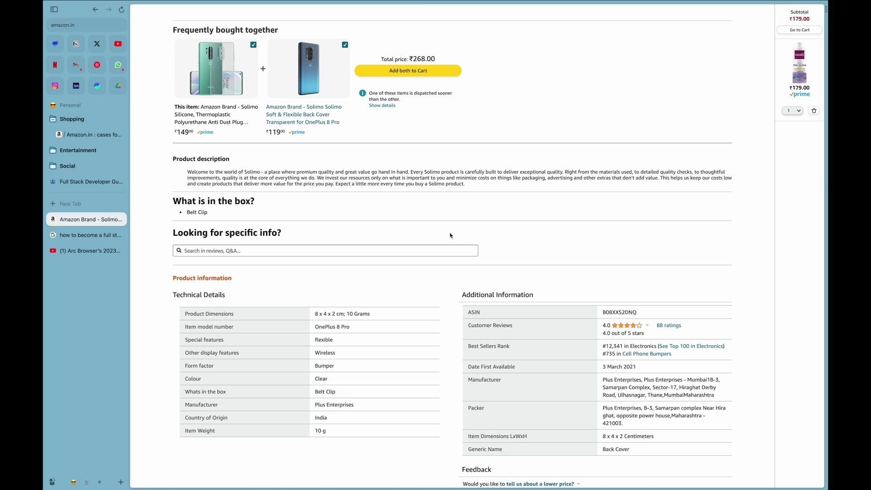
scroll(450, 235, "up", 8)
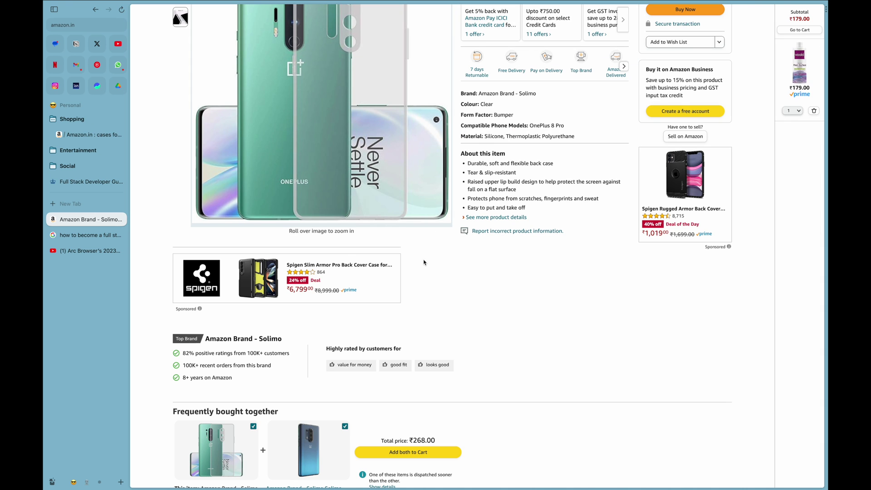
scroll(424, 262, "up", 3)
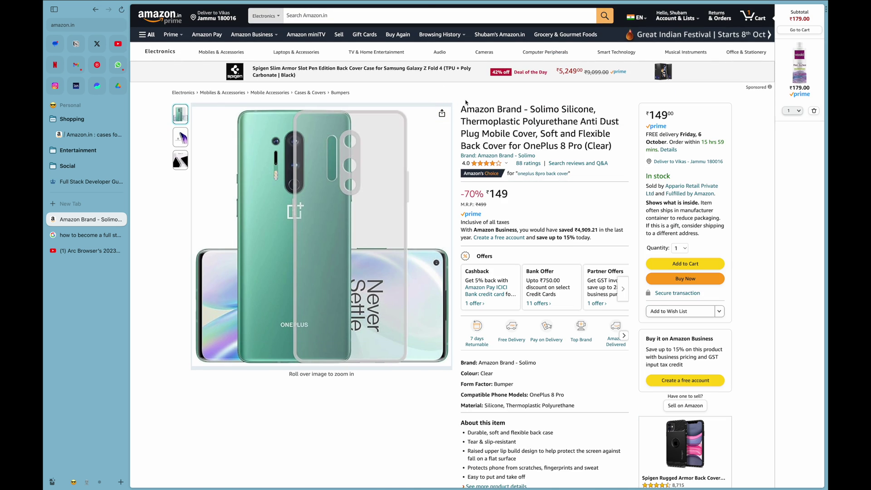
scroll(163, 352, "down", 2)
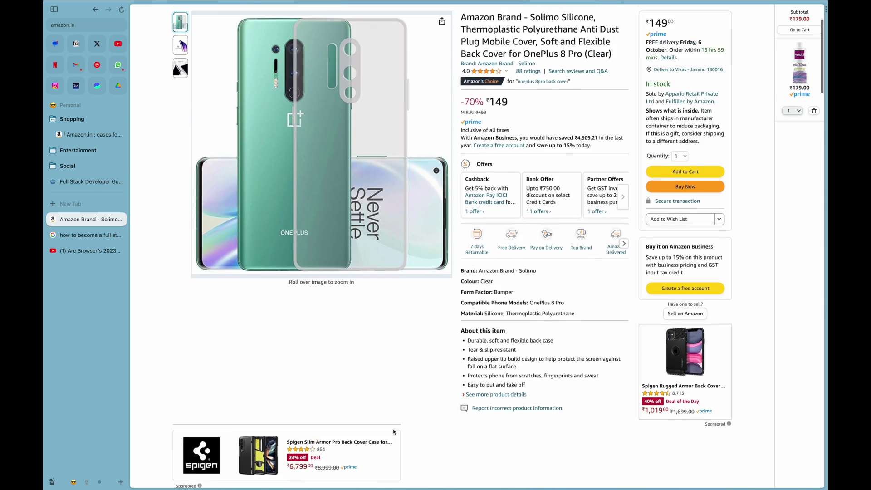
scroll(162, 350, "up", 2)
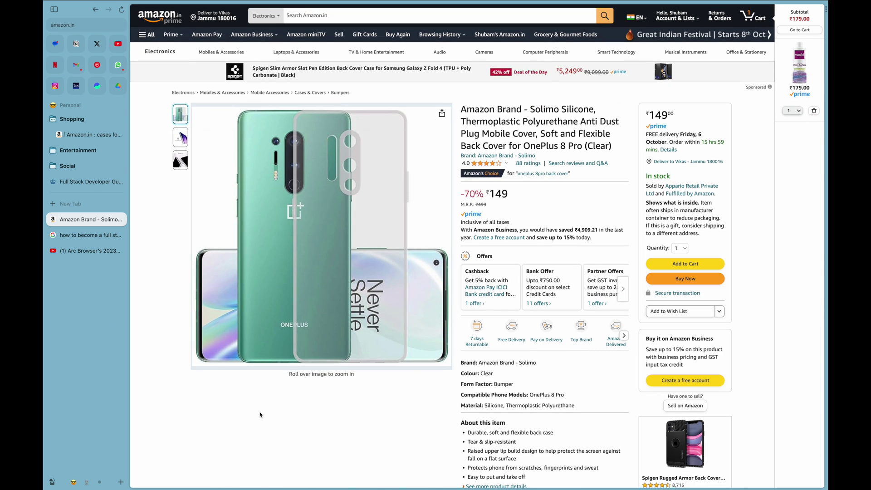
Search Google for 'arc browser is awesome' from a new tab's command bar
key("super+t")
type("arc browser sis")
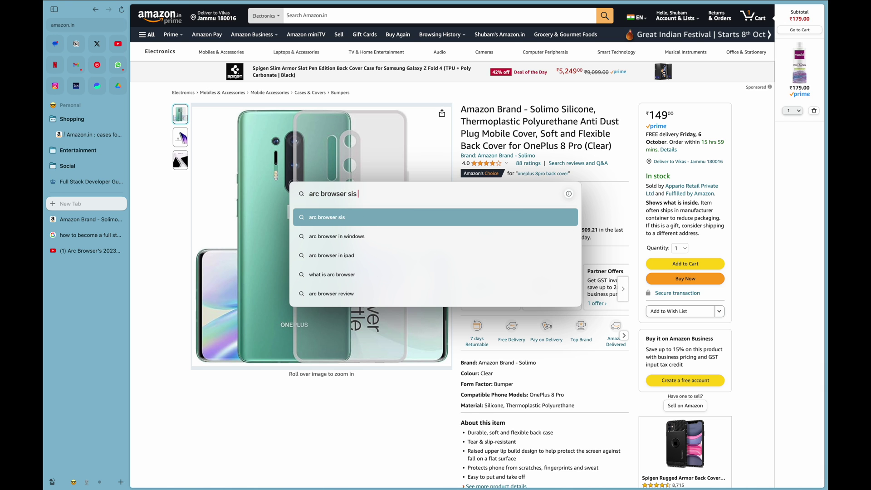
key("BackSpace")
type("is awesome")
key("Return")
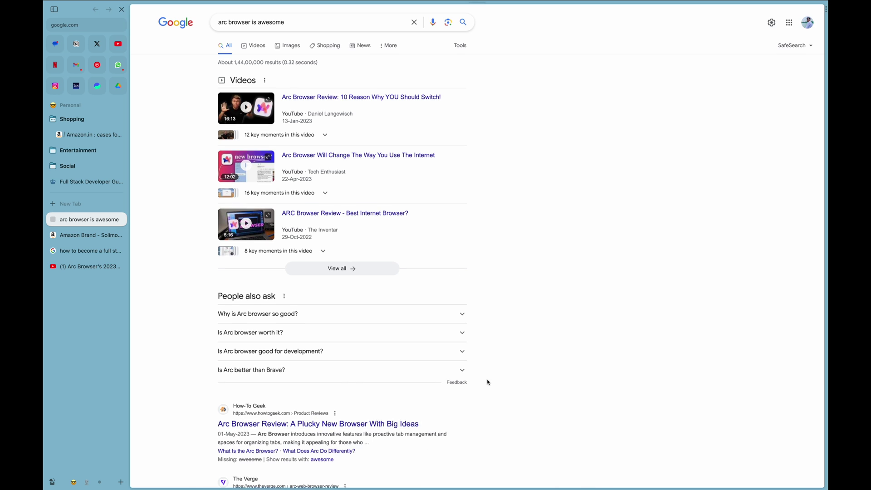